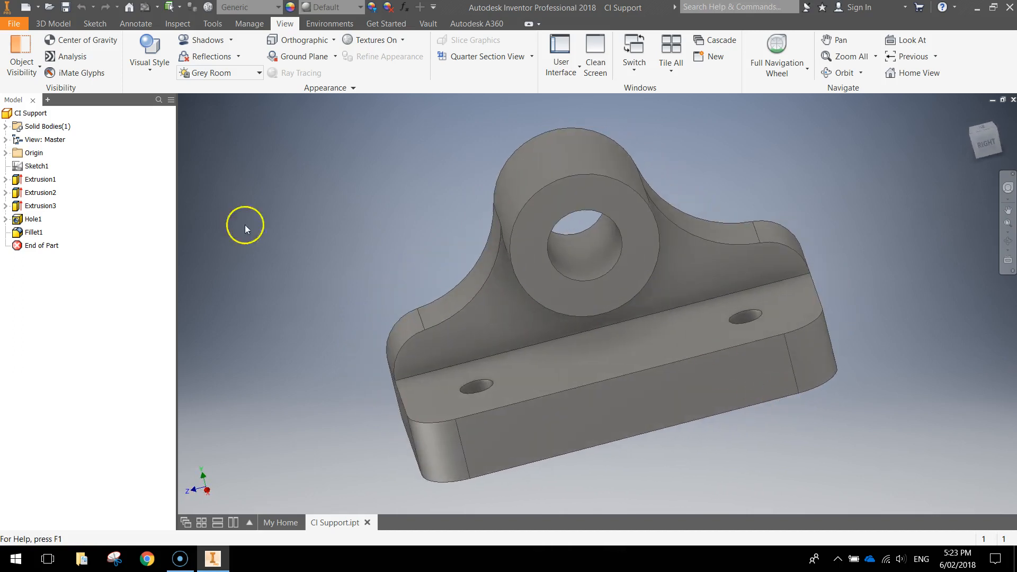
Step: Open the File application menu to show the recent documents list
left_click(15, 23)
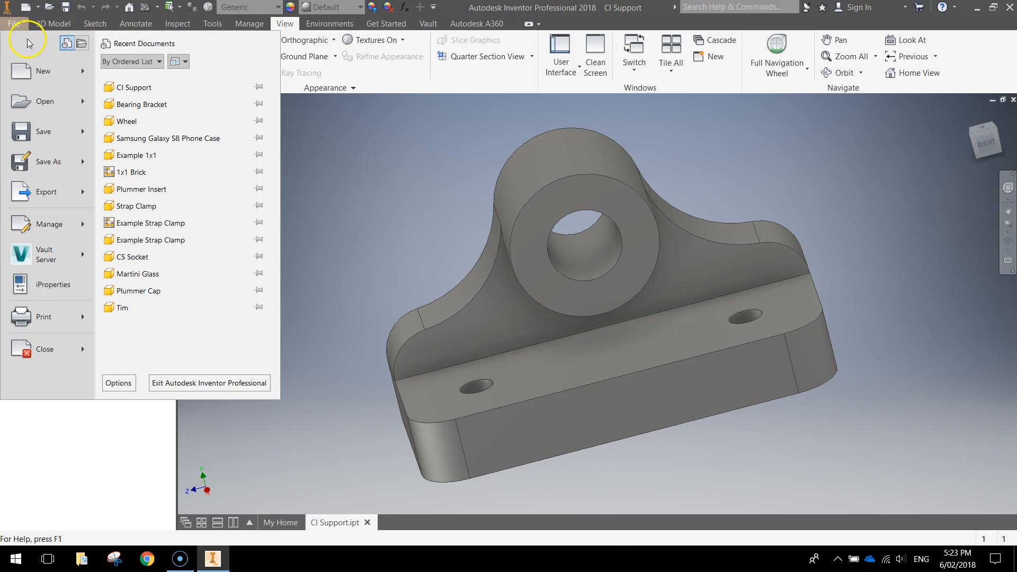
Step: Create a new Standard (mm).ipt part and start a 2D sketch on the XY plane
left_click(55, 75)
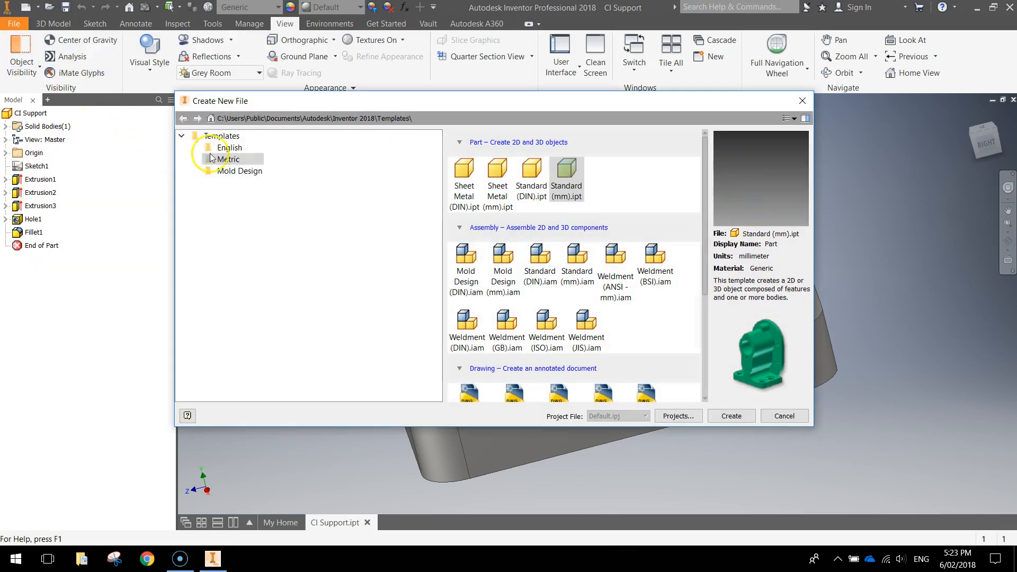
double_click(565, 179)
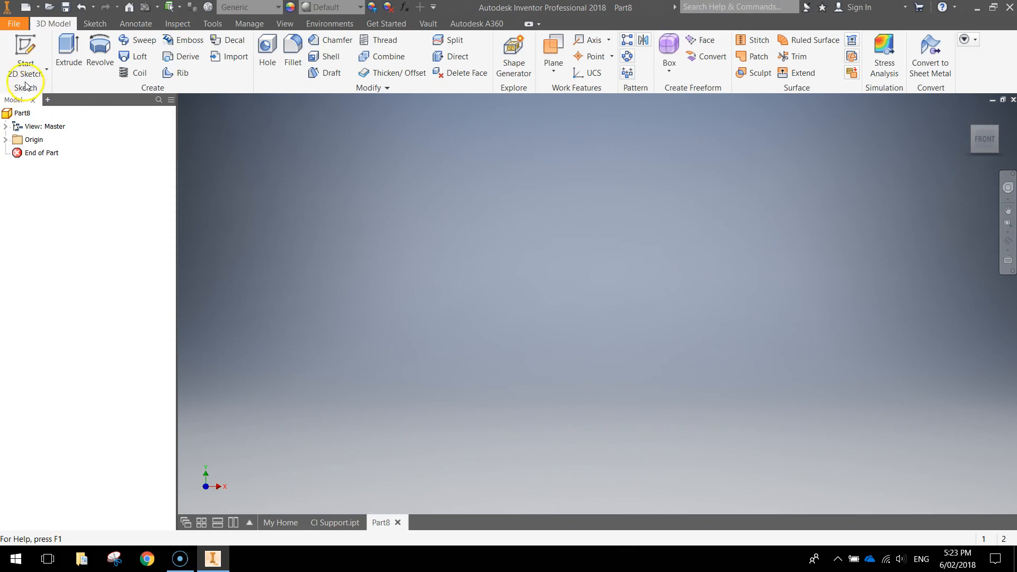
left_click(25, 60)
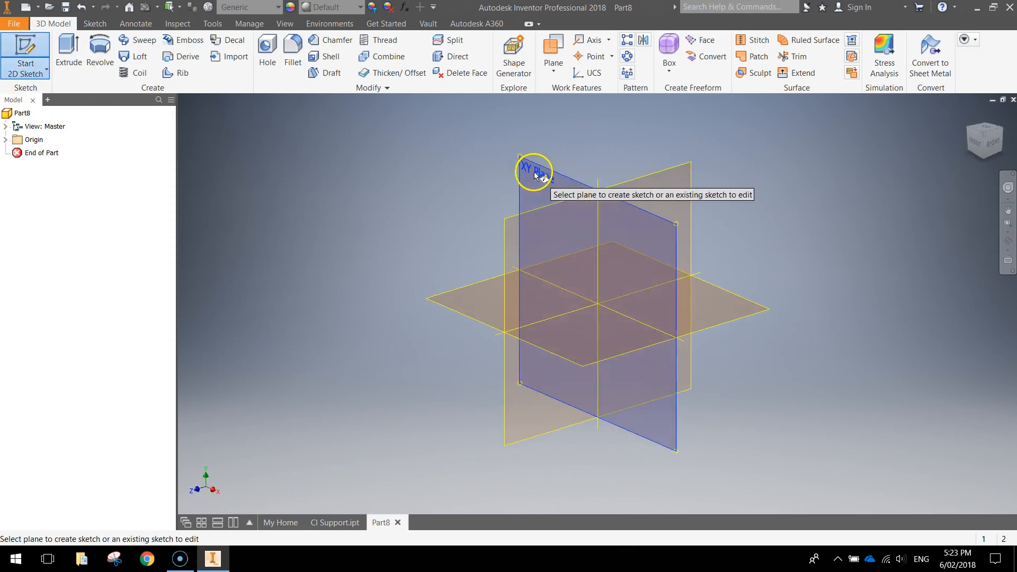
left_click(533, 171)
mouse_move(542, 182)
left_mouse_down()
mouse_move(527, 257)
mouse_move(536, 291)
left_mouse_up()
key("Escape")
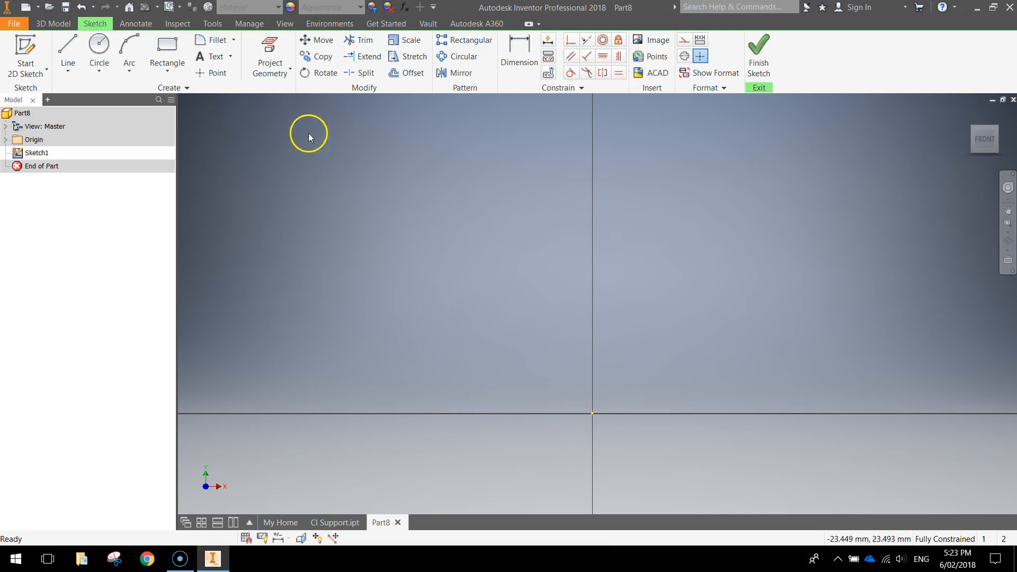
Step: Project the origin X Axis and Y Axis into Sketch1 as reference lines
left_click(271, 46)
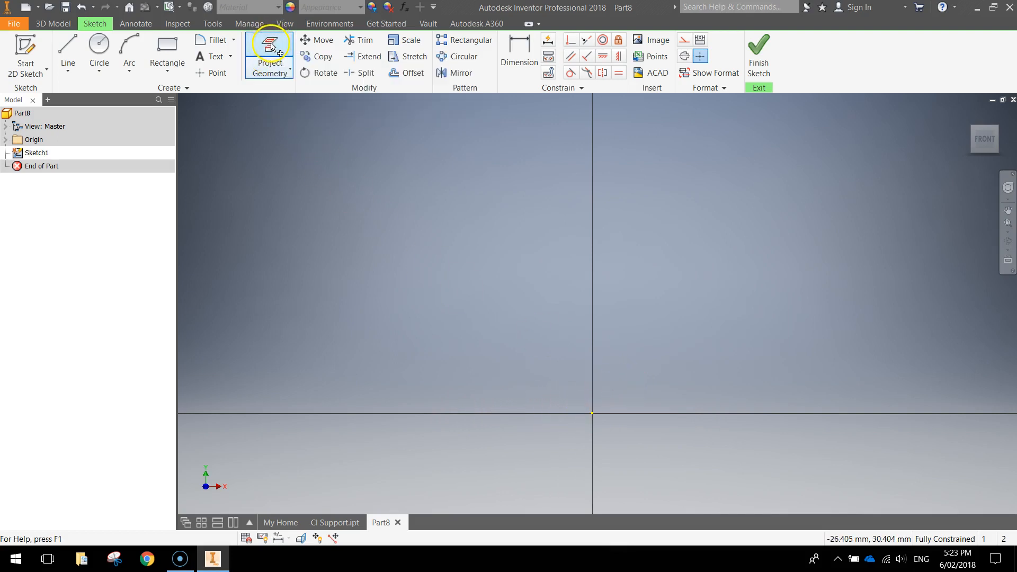
left_click(5, 140)
left_click(44, 206)
left_click(468, 335)
middle_click_drag(587, 392, 574, 268)
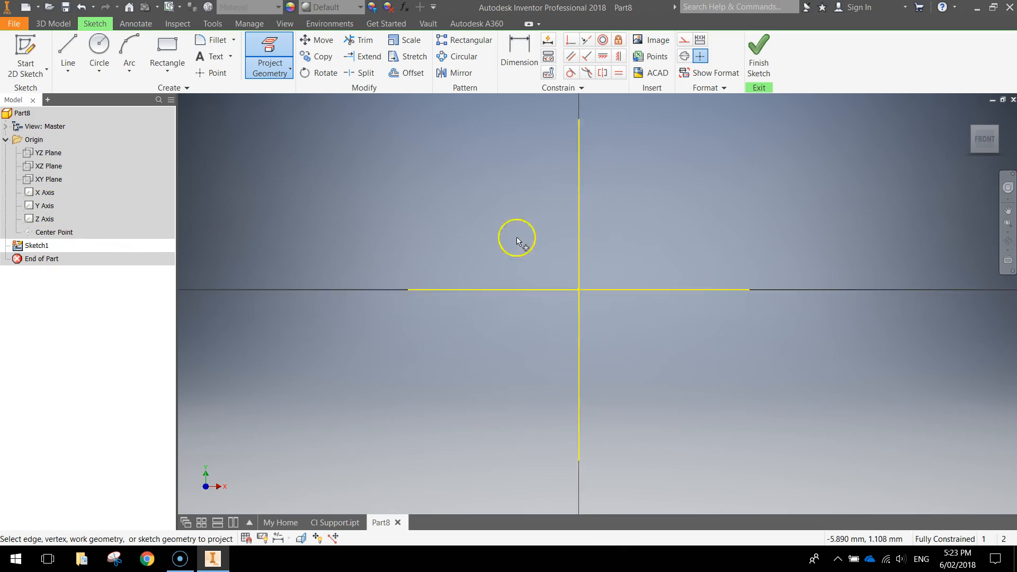
scroll(562, 273, "up", 3)
middle_click_drag(563, 222, 575, 275)
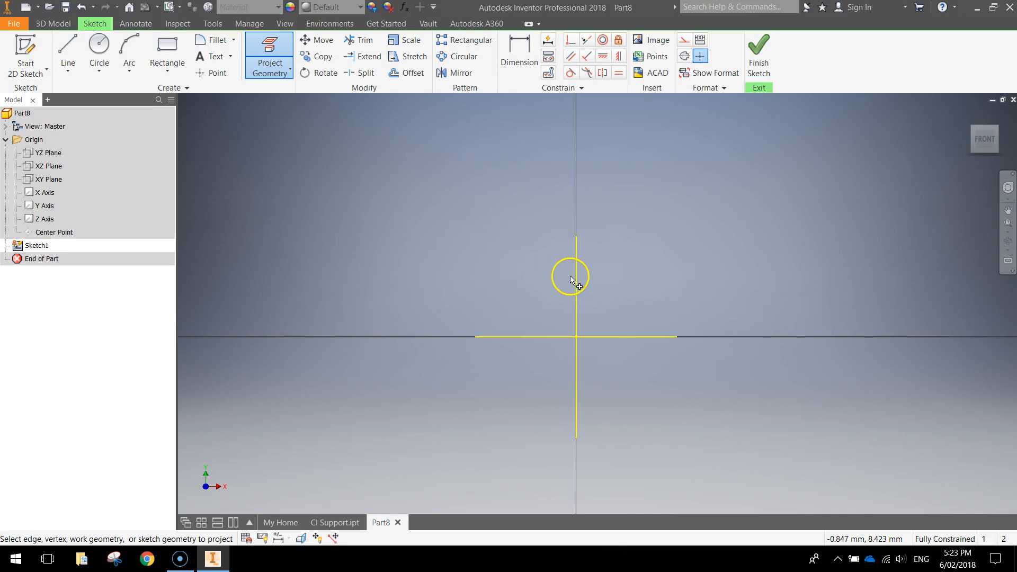
key("Escape")
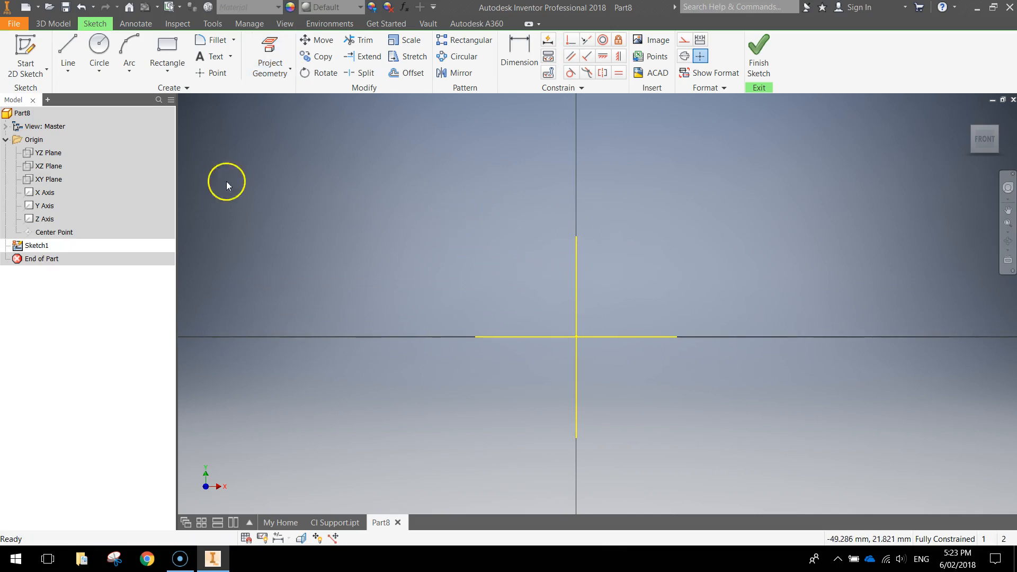
left_click(6, 140)
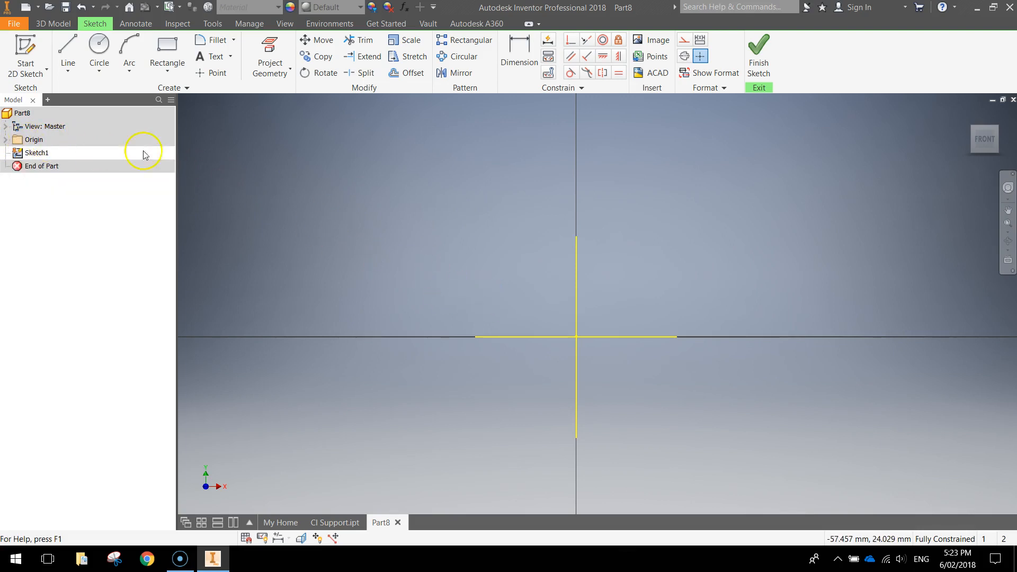
left_click(98, 48)
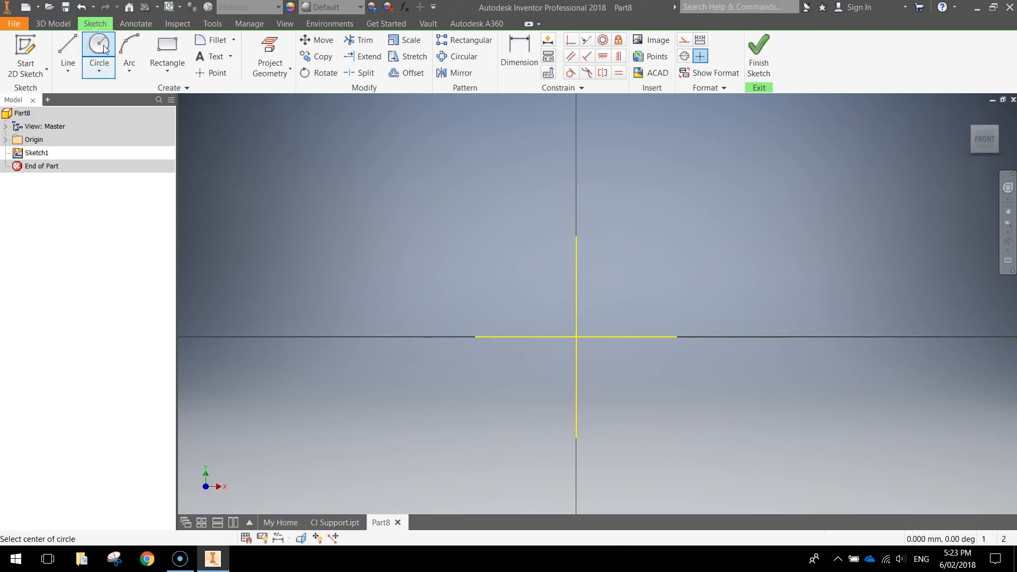
Step: Draw concentric 22 mm and 44 mm diameter circles centred on the Y axis
left_click(576, 136)
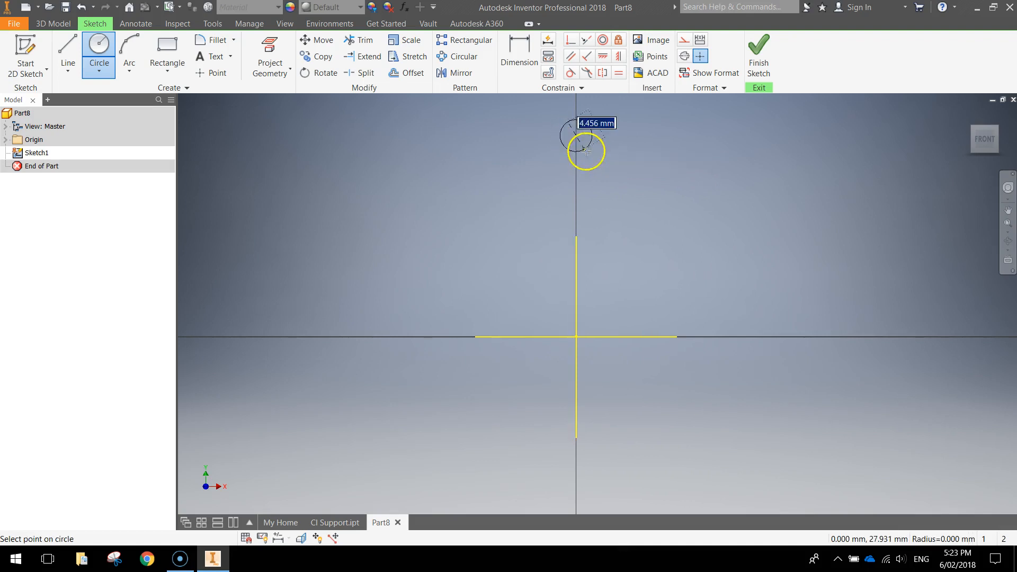
type("22")
key("Return")
middle_click_drag(625, 182, 586, 279)
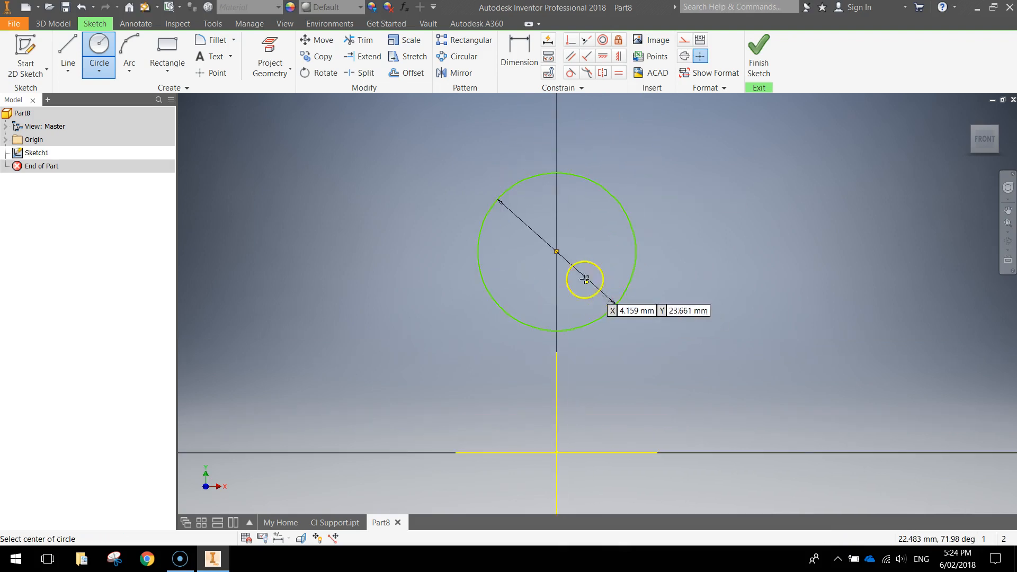
left_click(556, 252)
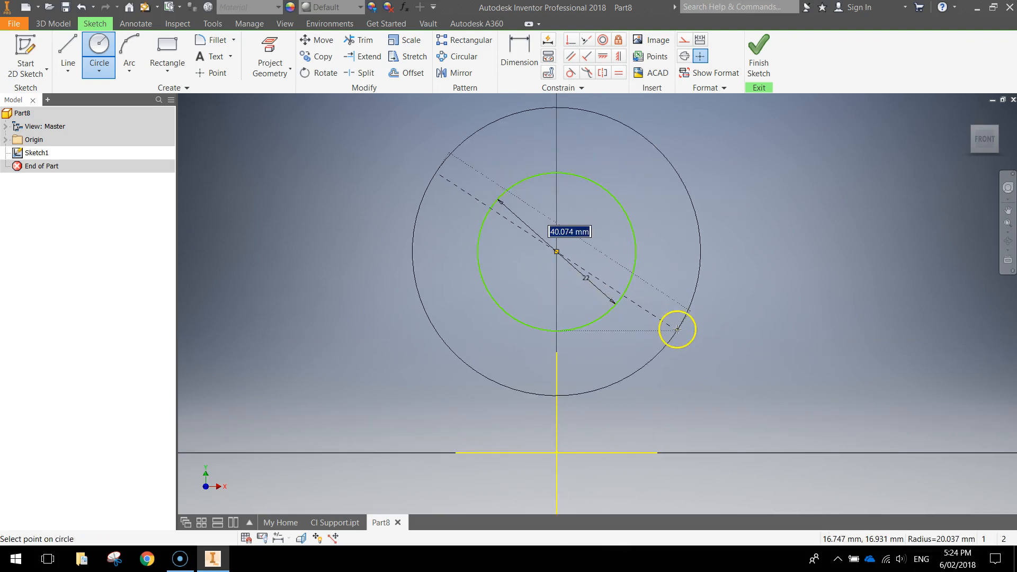
type("44")
key("Return")
scroll(686, 334, "down", 3)
scroll(697, 334, "up", 2)
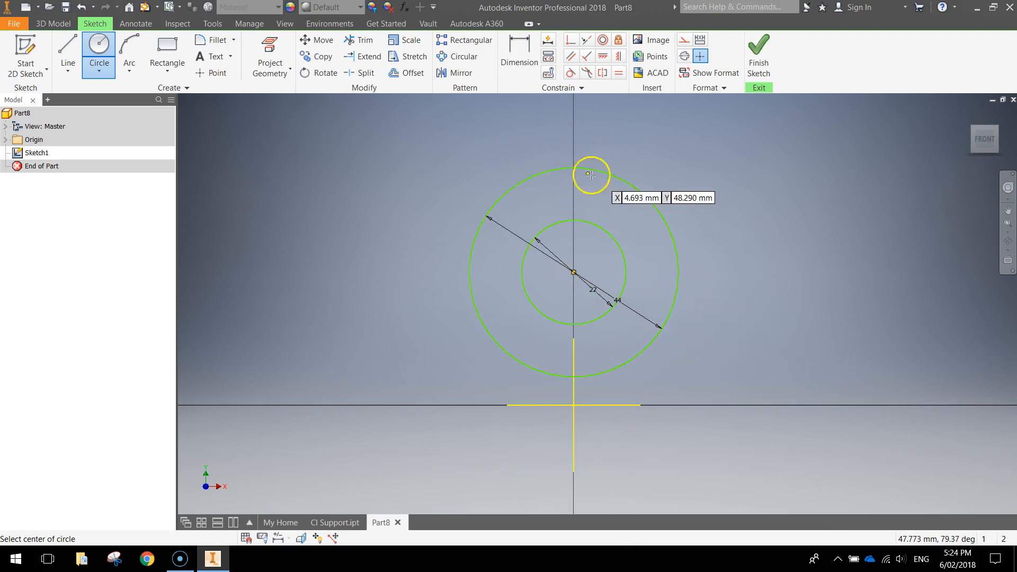
Step: Dimension the circles' centre 53 mm above the X axis
left_click(520, 52)
left_click_drag(576, 265, 576, 274)
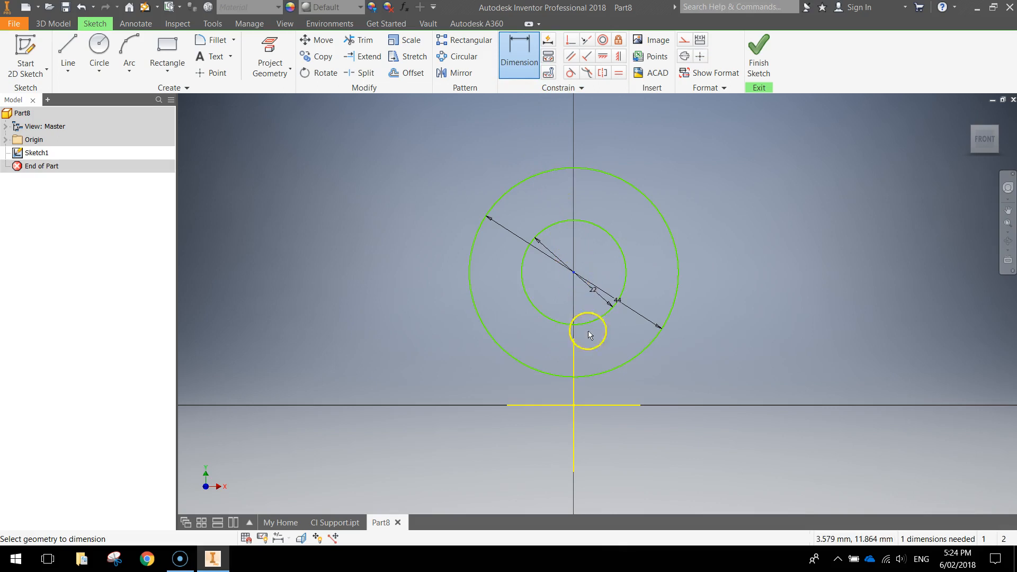
left_click(608, 405)
left_click(746, 339)
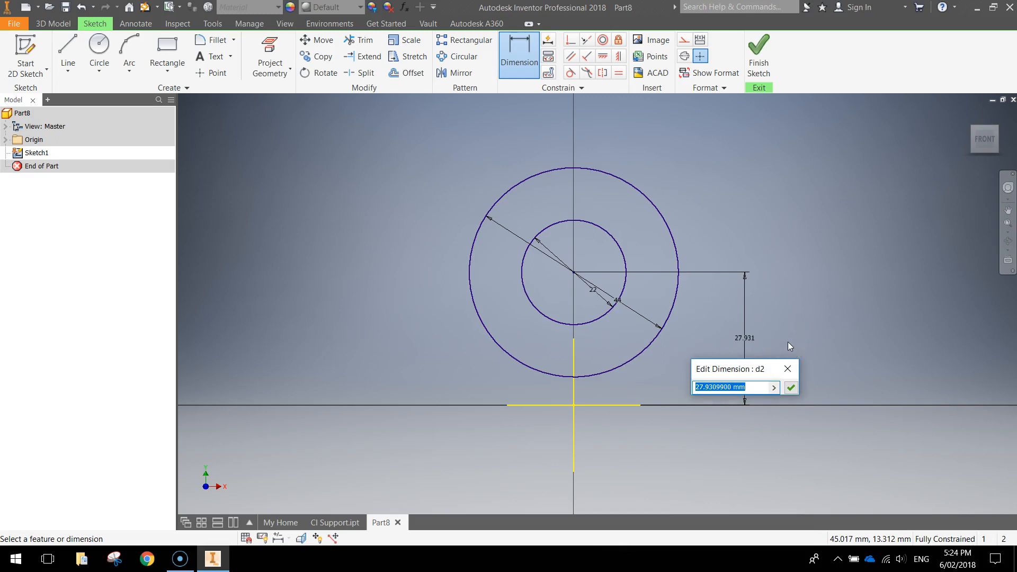
type("53")
key("Return")
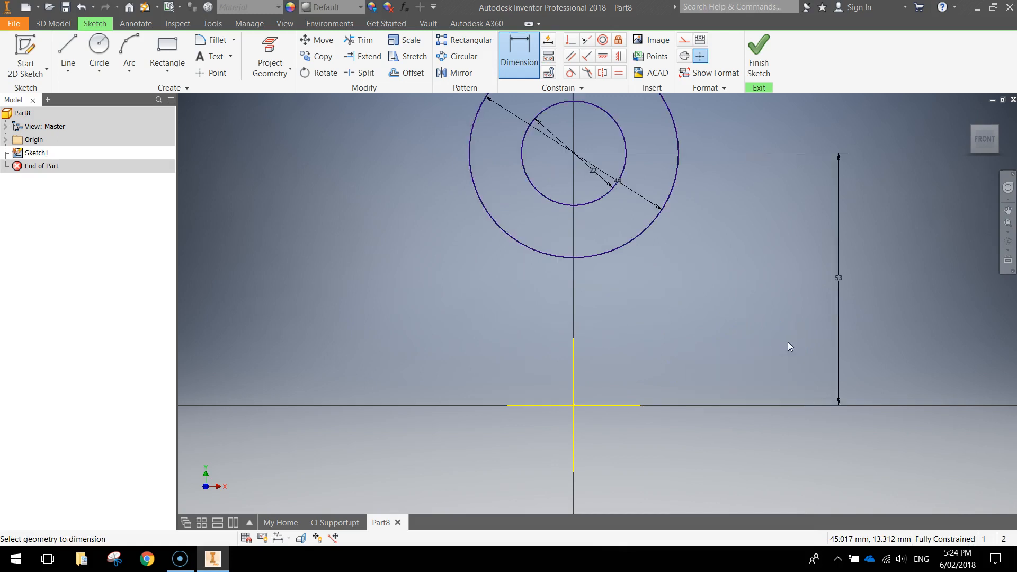
mouse_move(745, 343)
middle_mouse_down()
mouse_move(726, 281)
mouse_move(674, 352)
middle_mouse_up()
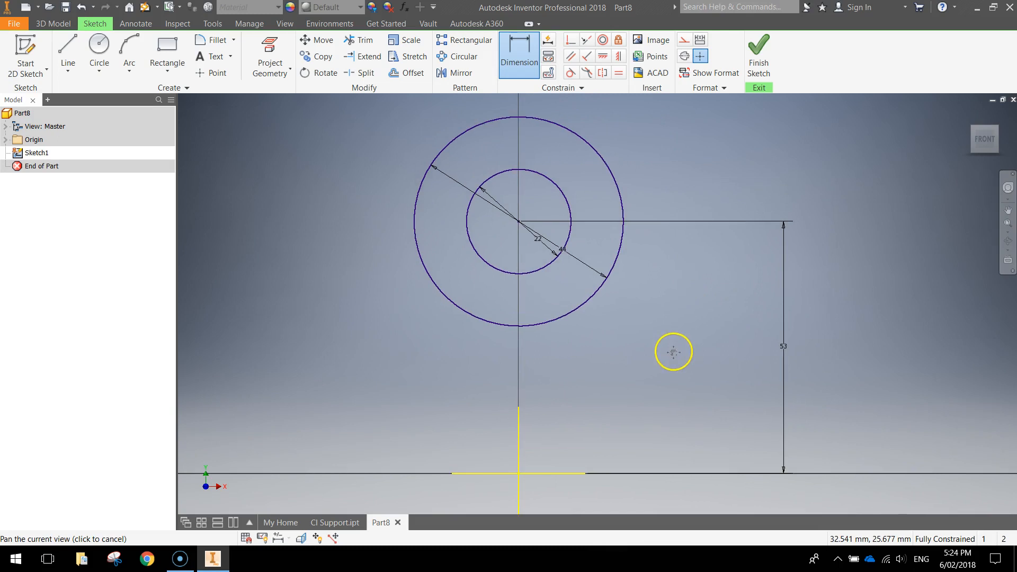
scroll(686, 335, "up", 2)
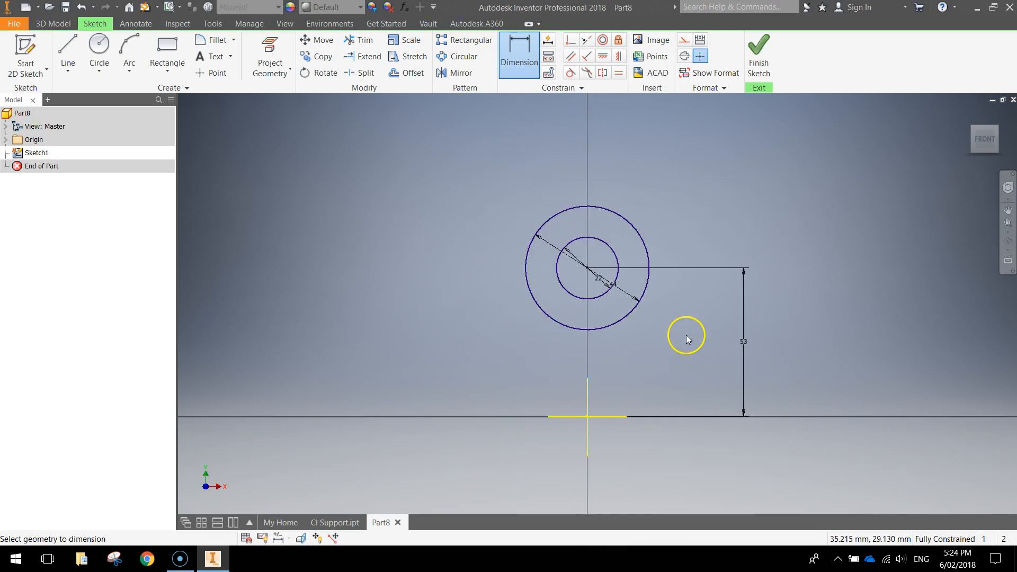
Step: Draw a 125 mm by 19 mm two-point rectangle to the left of the circles
left_click(165, 48)
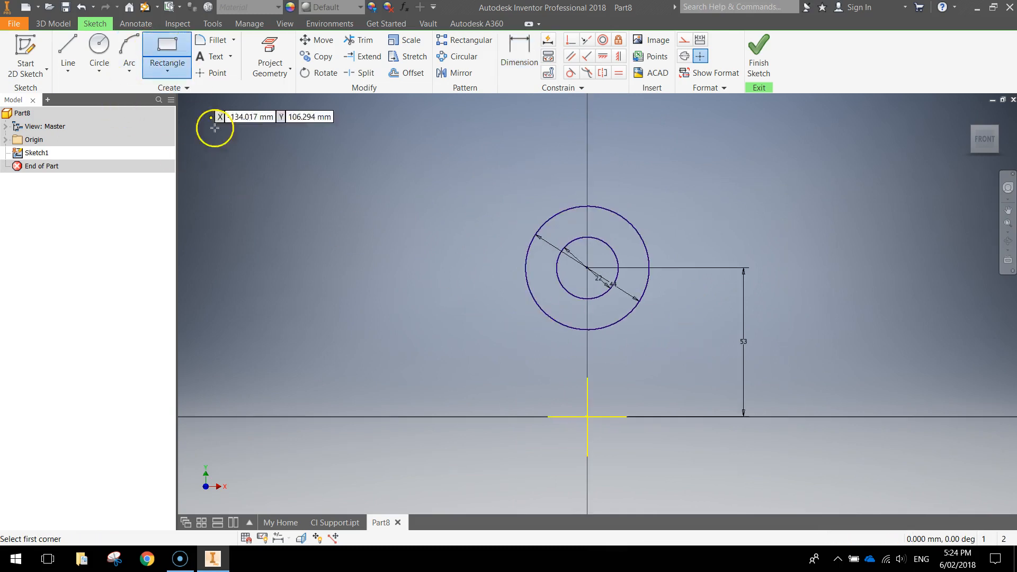
middle_click_drag(301, 247, 386, 245)
left_click(205, 227)
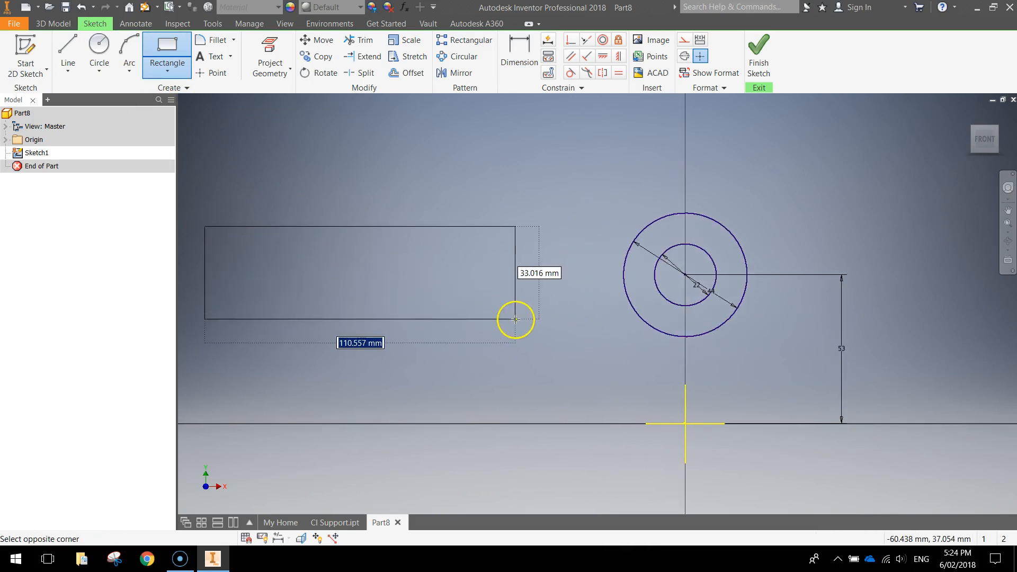
key("Tab")
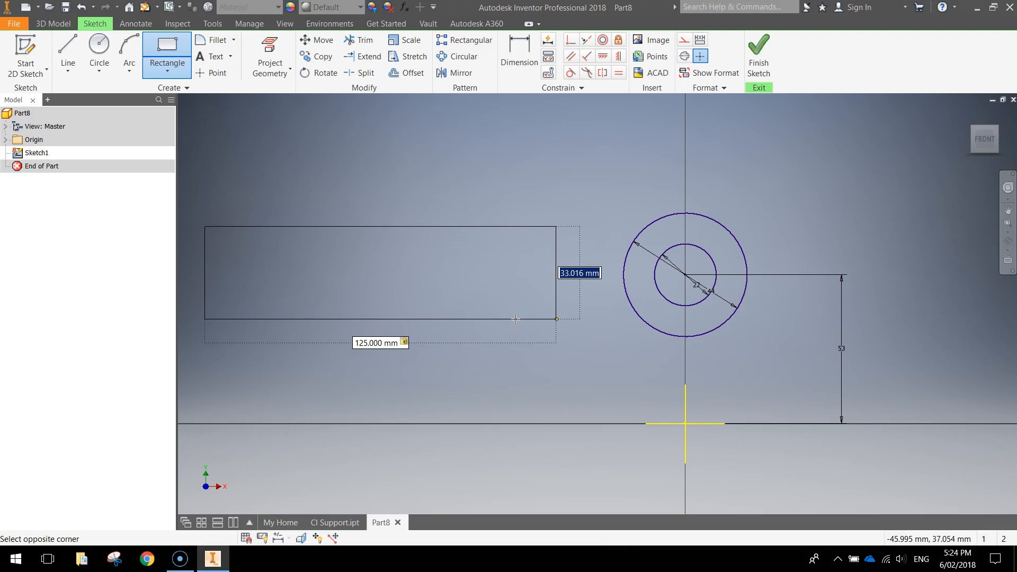
key("Tab")
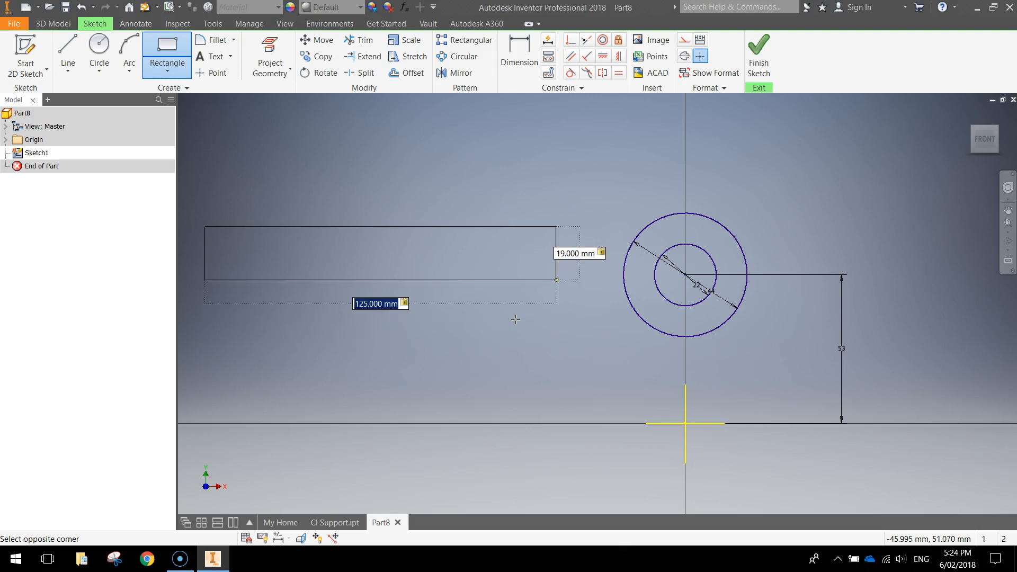
key("Return")
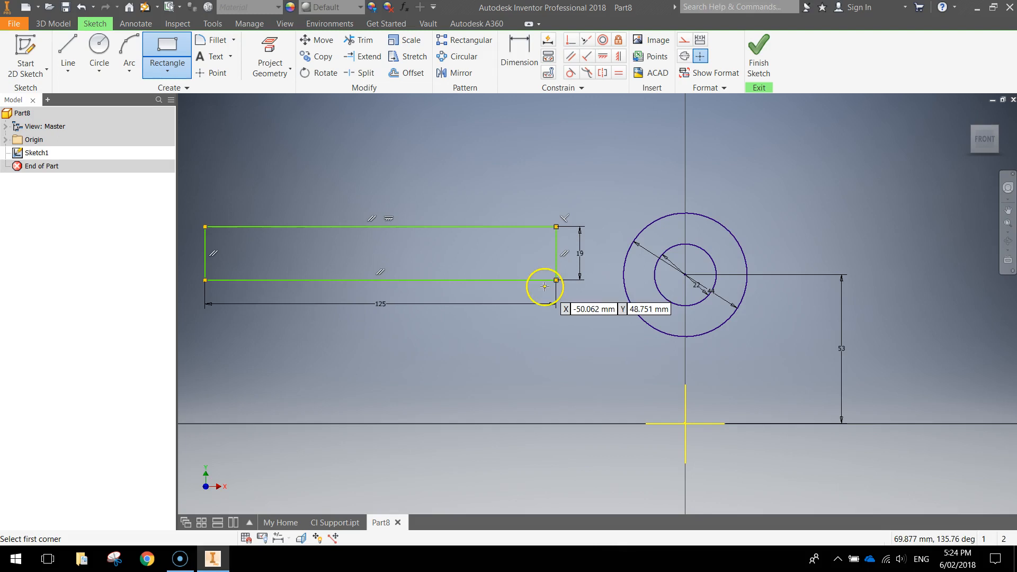
Step: Make the rectangle's bottom edge collinear with the X axis
left_click(586, 43)
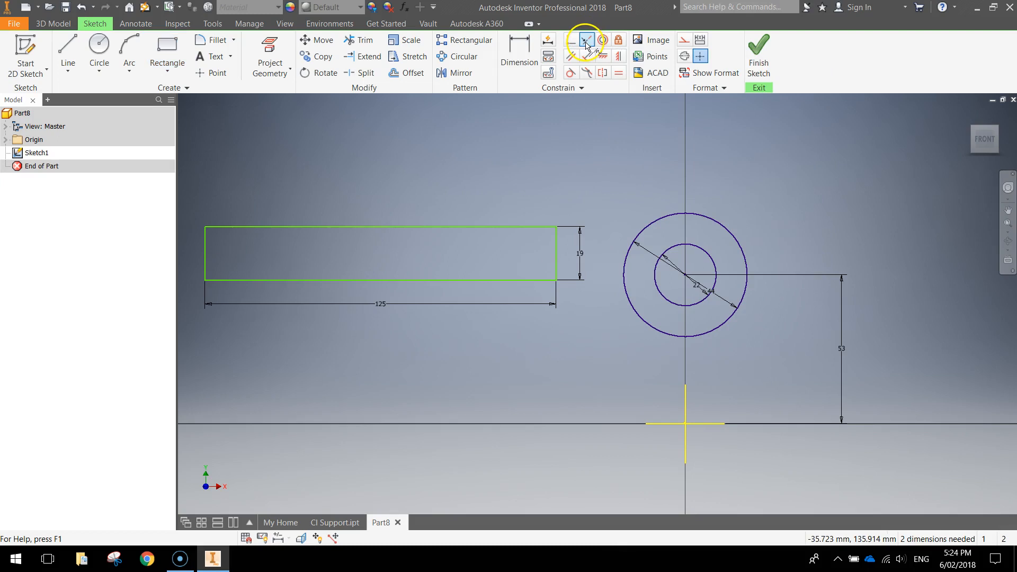
left_click(460, 281)
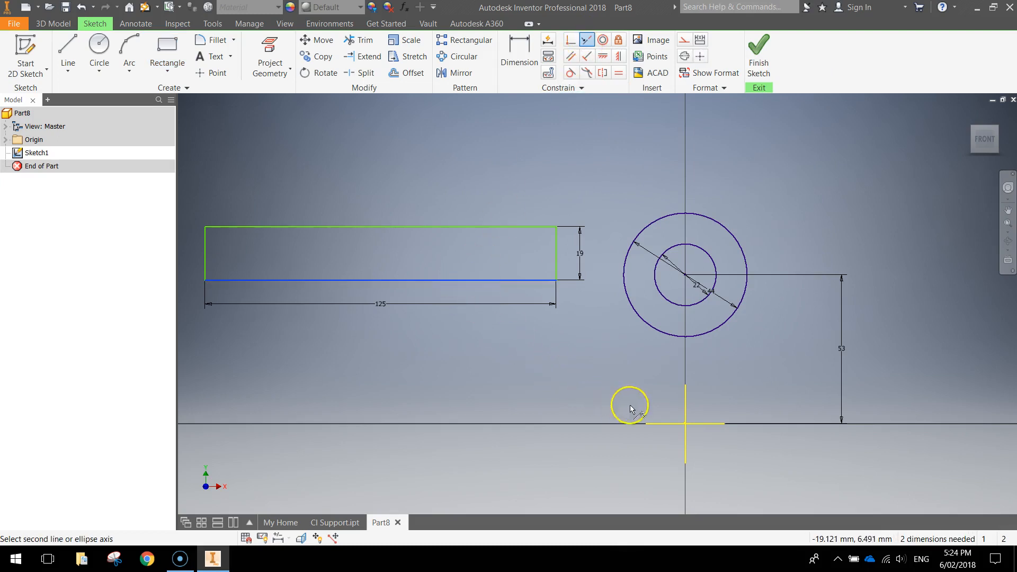
left_click(668, 423)
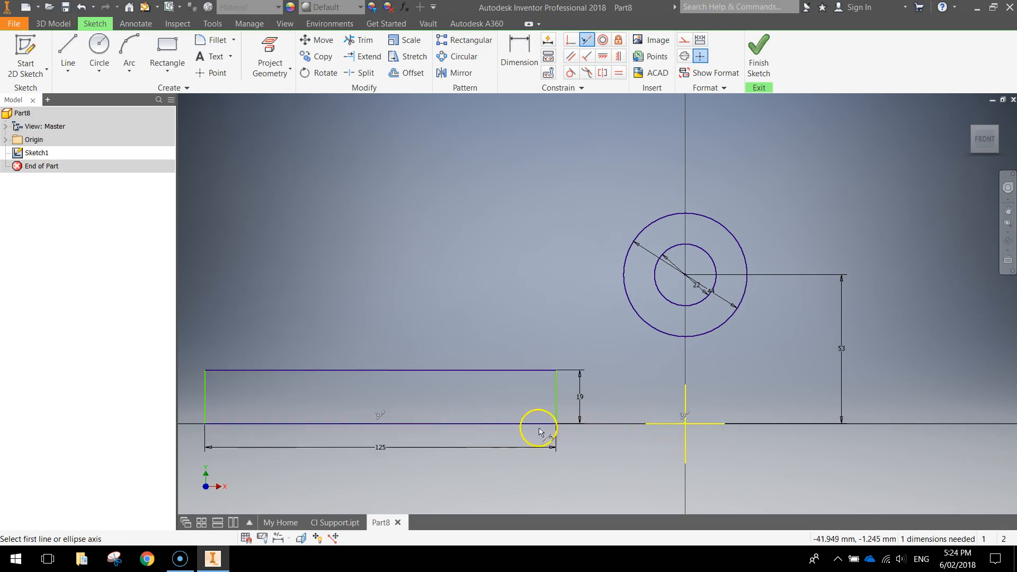
mouse_move(566, 336)
middle_mouse_down()
mouse_move(651, 267)
mouse_move(641, 260)
middle_mouse_up()
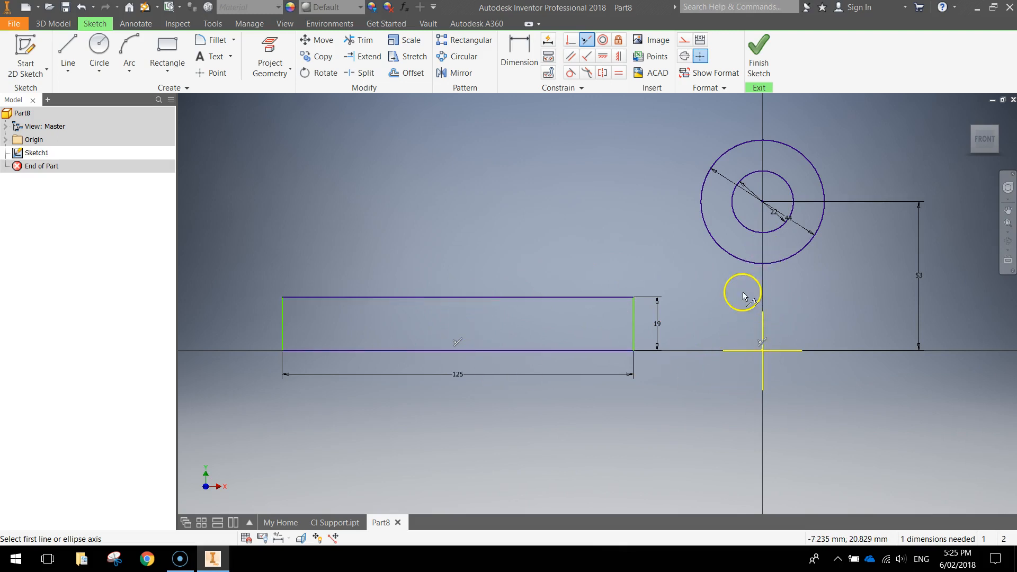
Step: Dimension the rectangle's left edge 125/2 (62.5 mm) from the Y axis to centre it
left_click(525, 51)
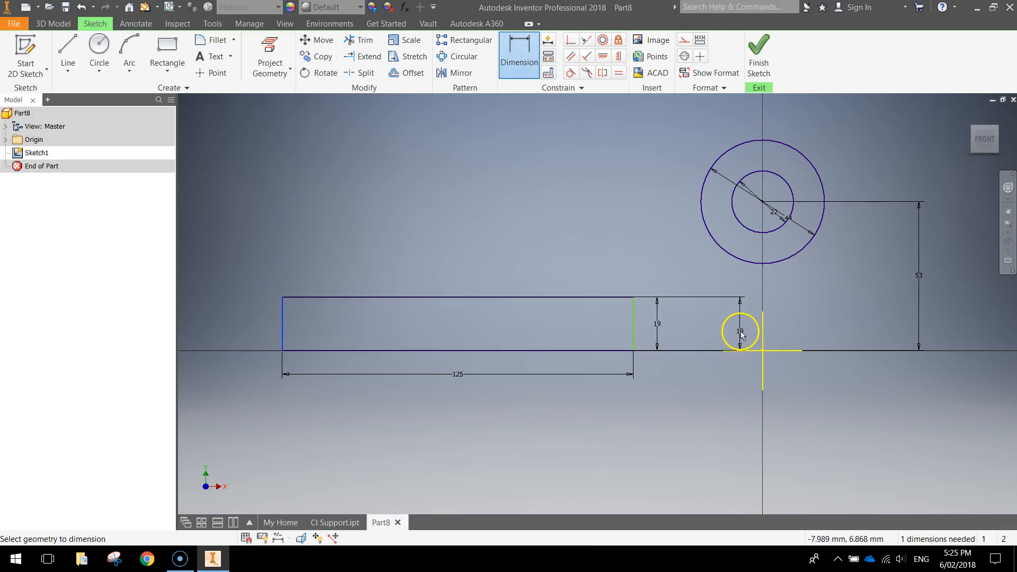
left_click(764, 317)
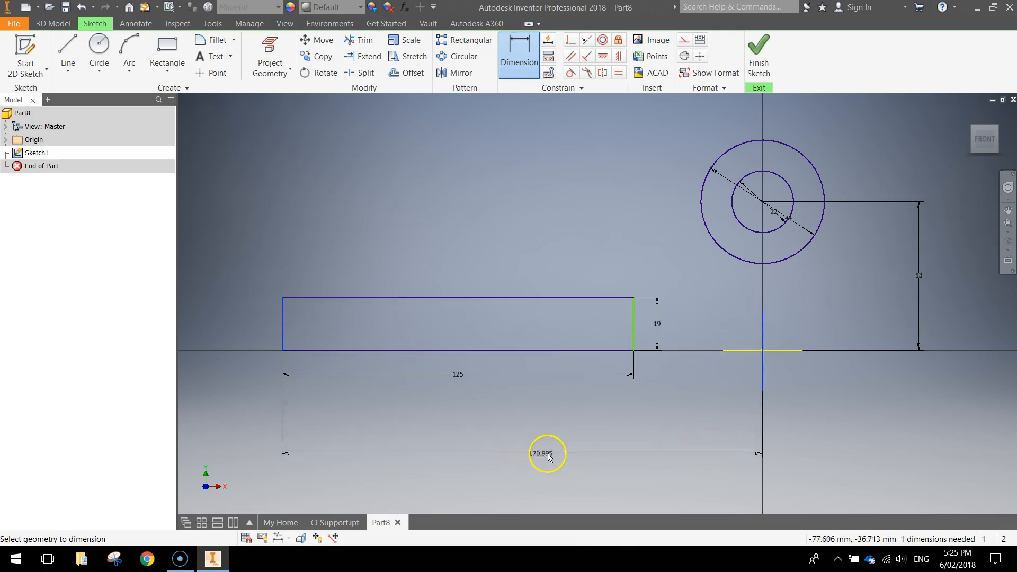
left_click(523, 459)
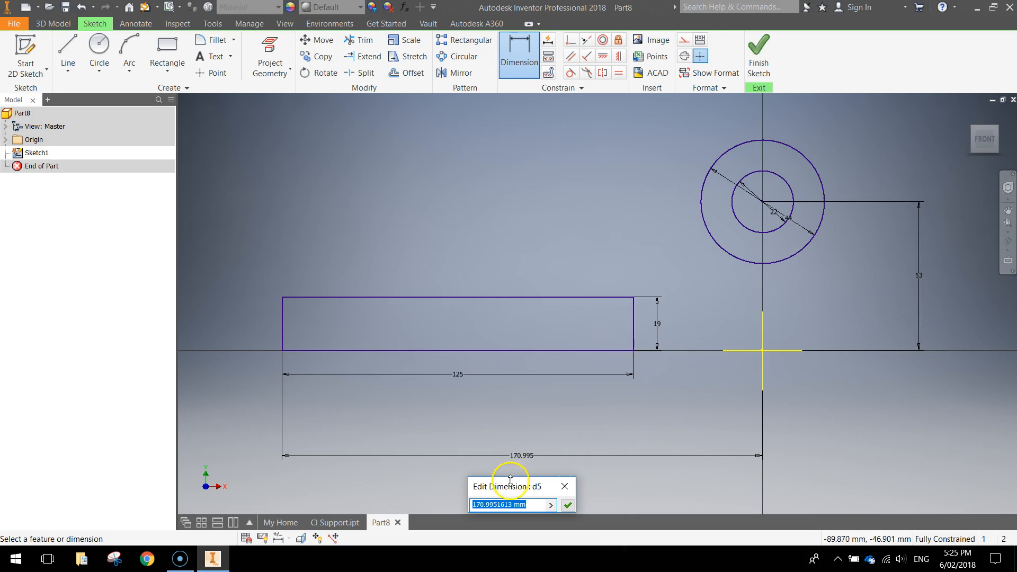
left_click_drag(510, 479, 572, 398)
type("125")
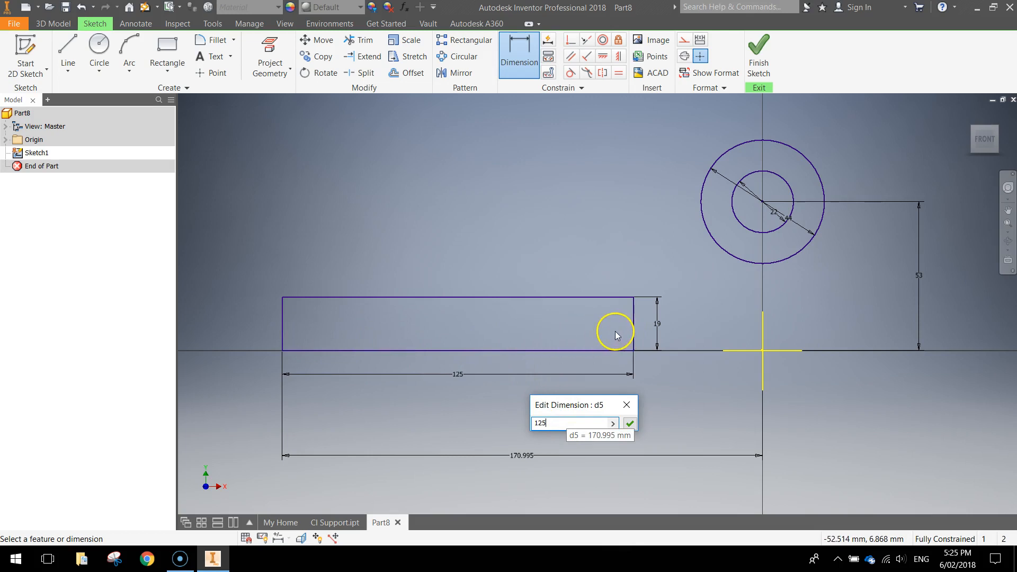
type("/2")
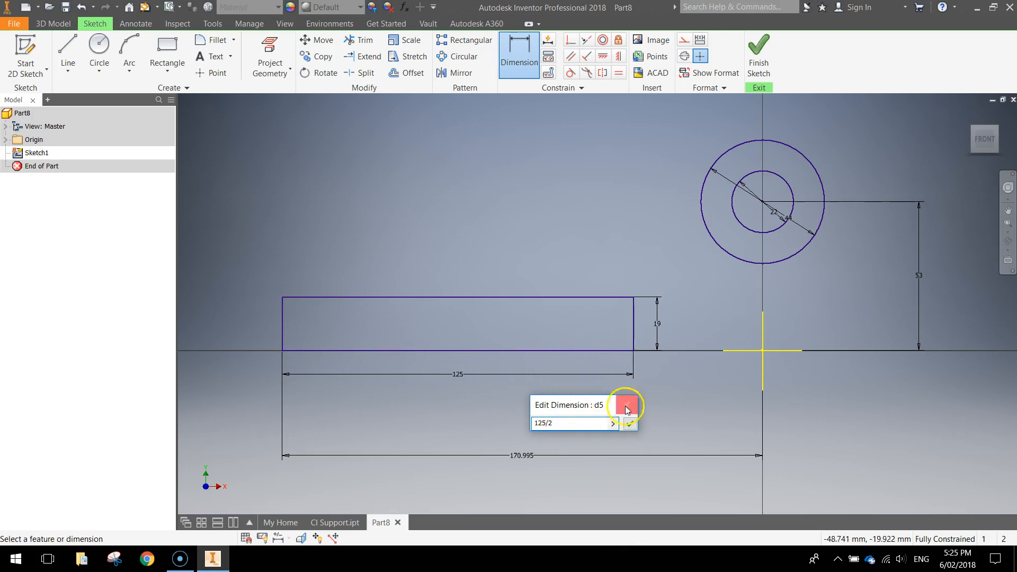
left_click(631, 425)
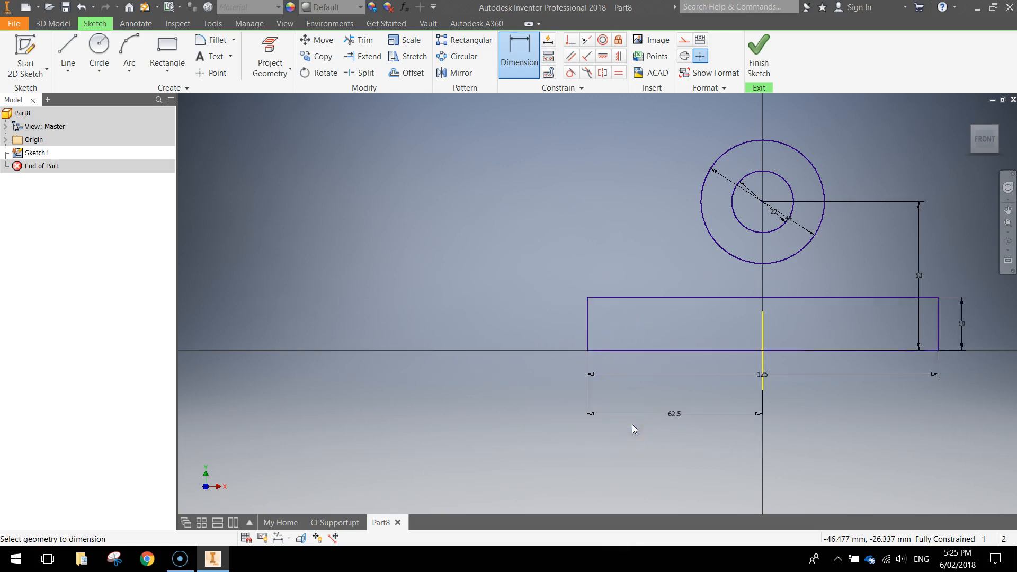
middle_click_drag(829, 425, 661, 427)
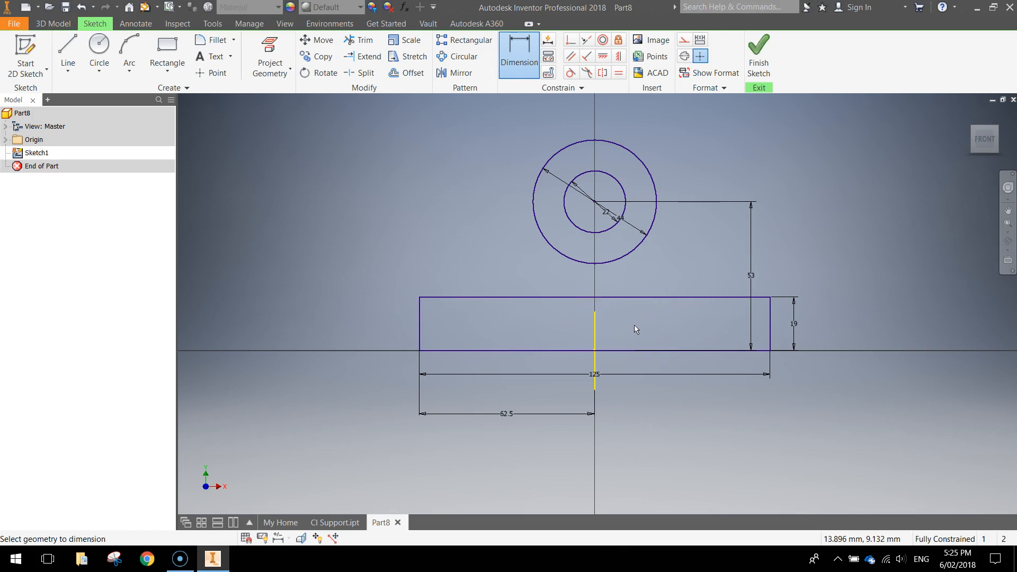
scroll(704, 222, "down", 3)
middle_click_drag(706, 216, 606, 367)
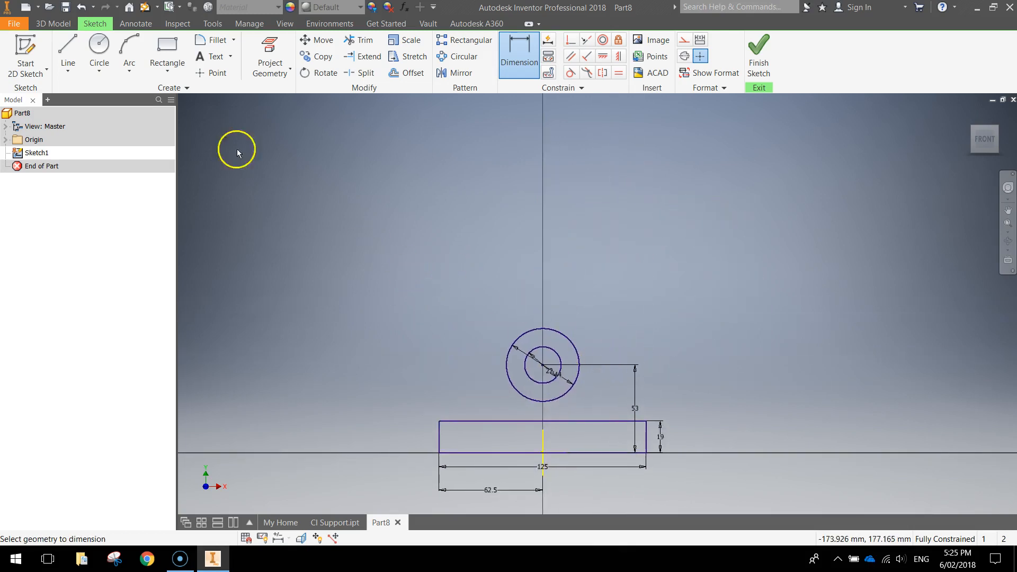
Step: Draw two 64 mm diameter circles above the boss, one on each side of the Y axis
left_click(99, 47)
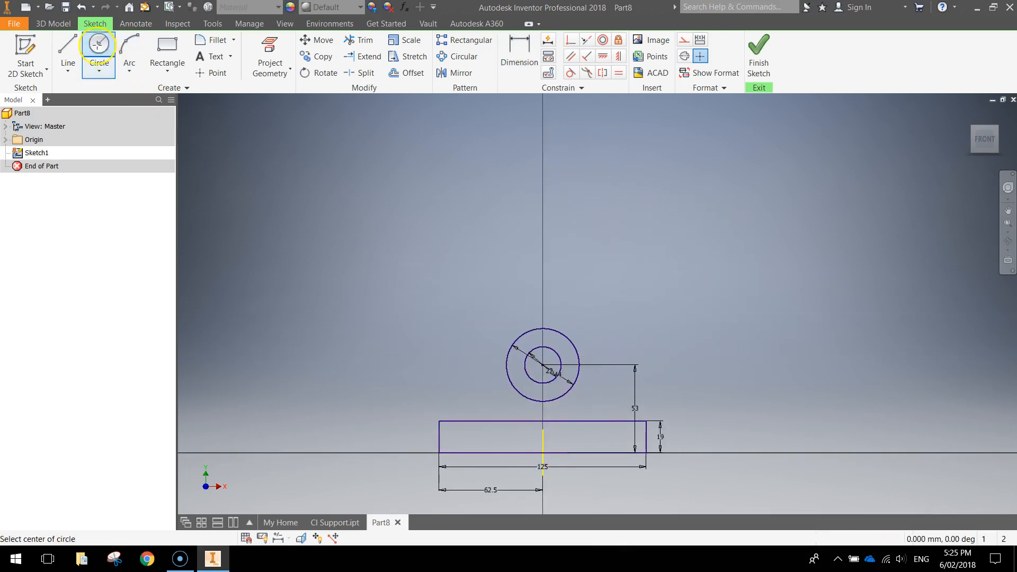
left_click(410, 274)
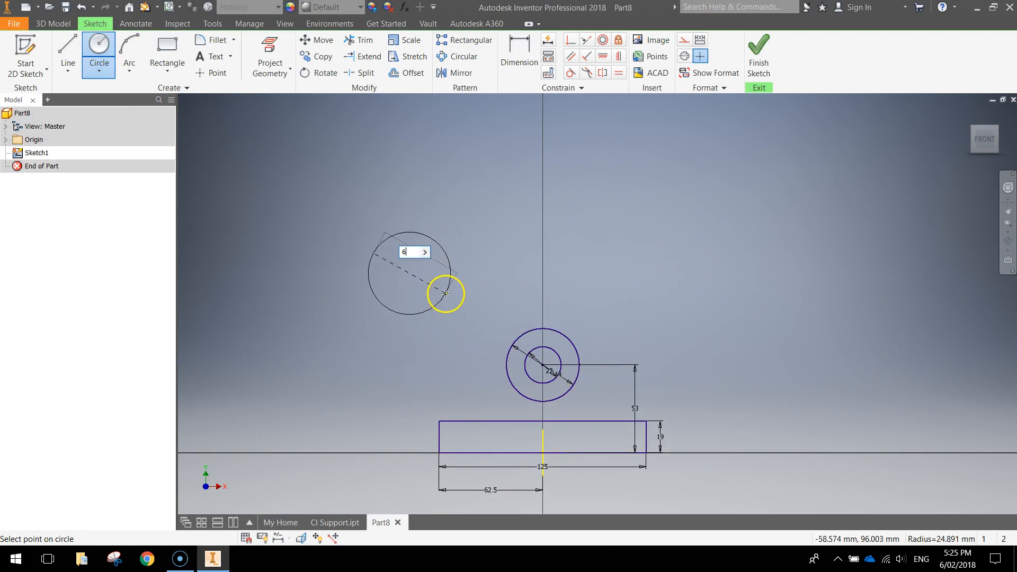
type("64")
key("Return")
left_click(677, 263)
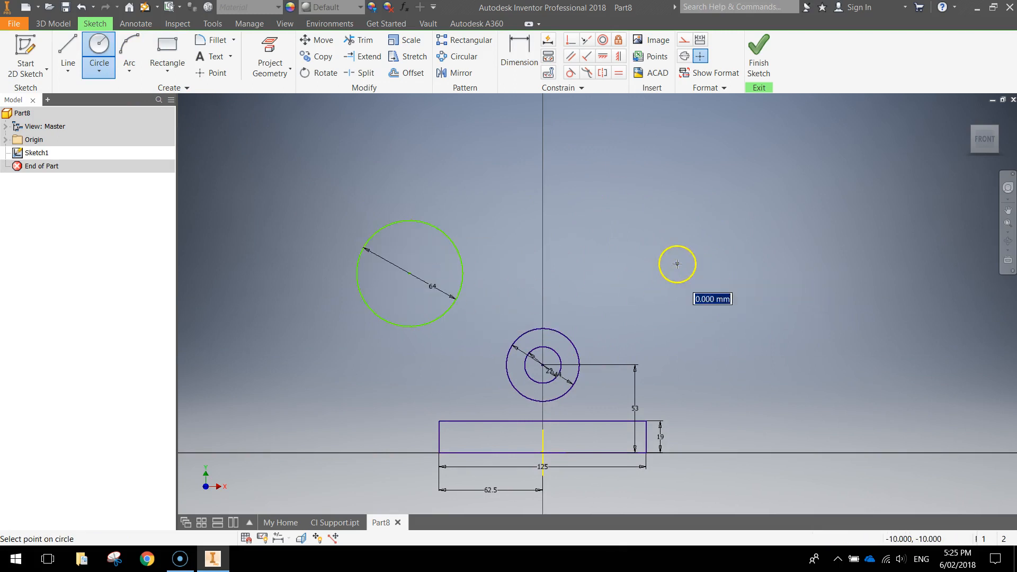
key("Return")
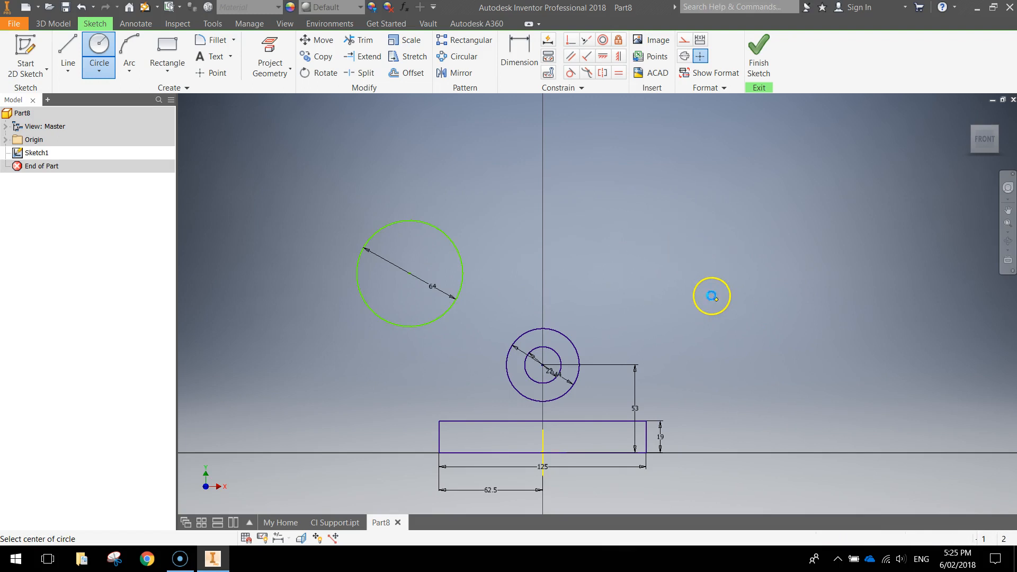
left_click(464, 383)
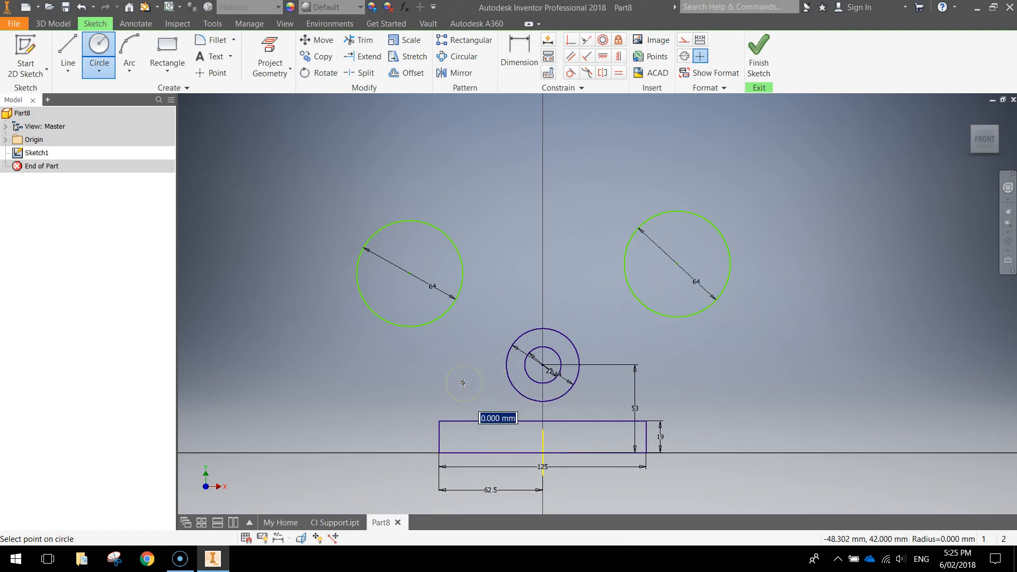
key("Escape")
left_click(98, 53)
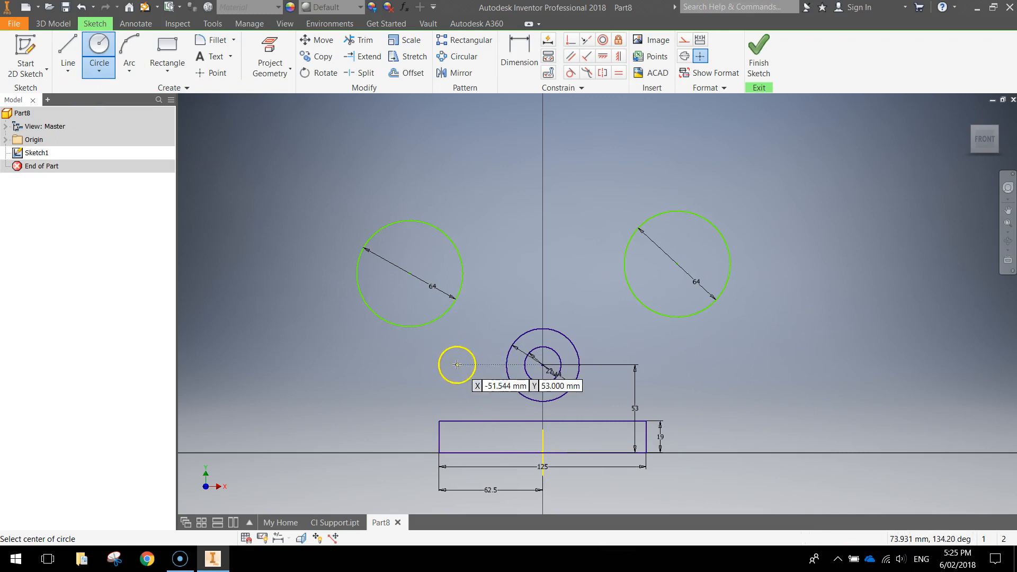
Step: Add two 26 mm diameter circles flanking the boss just above the rectangle
left_click(466, 391)
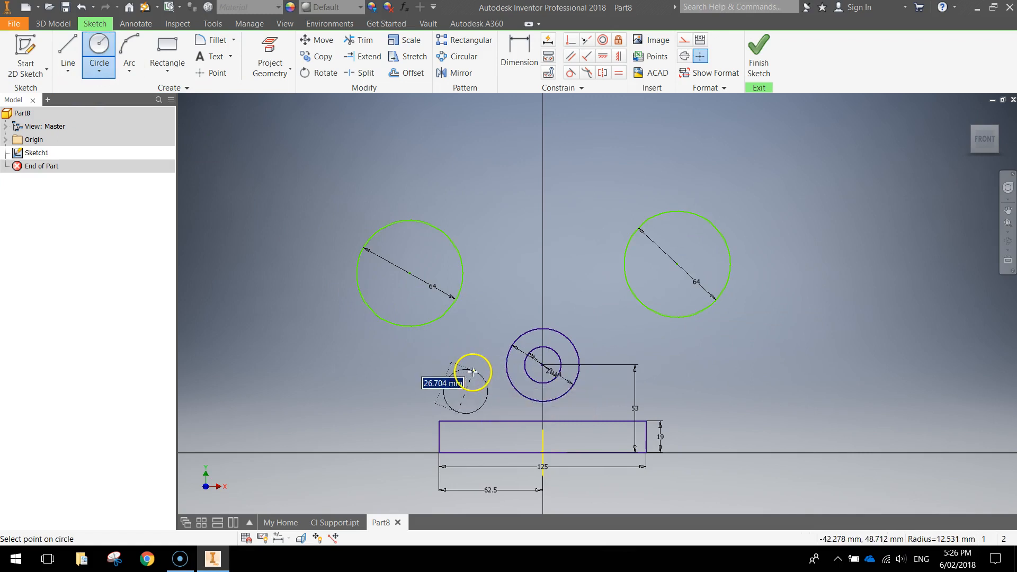
key("Return")
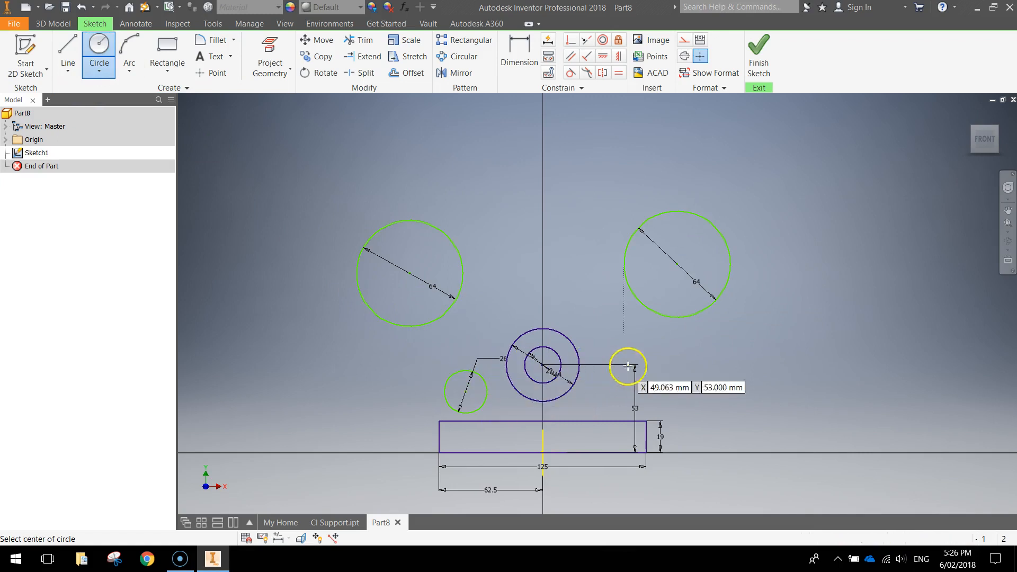
left_click(659, 385)
type("26")
key("Return")
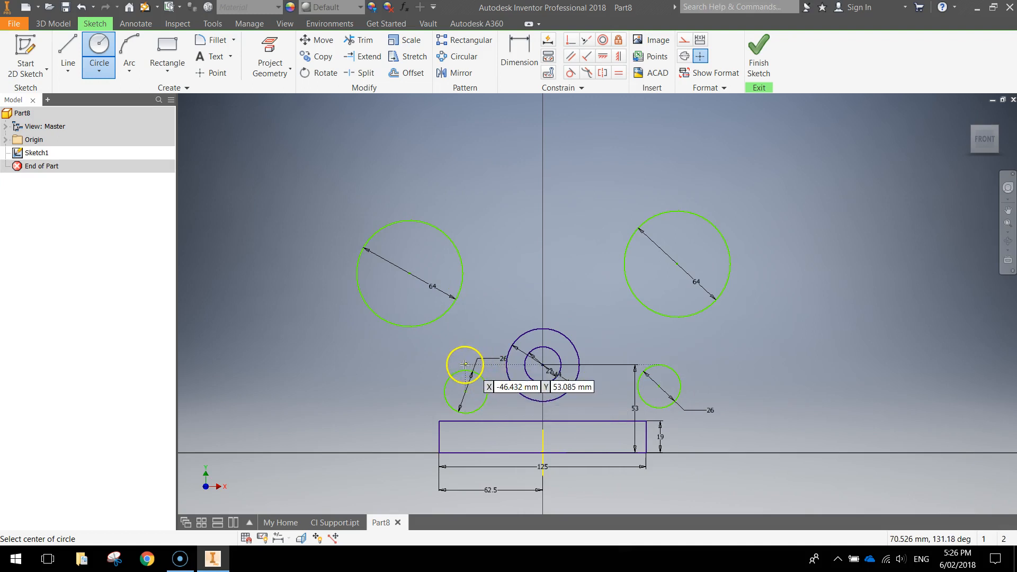
scroll(522, 429, "down", 3)
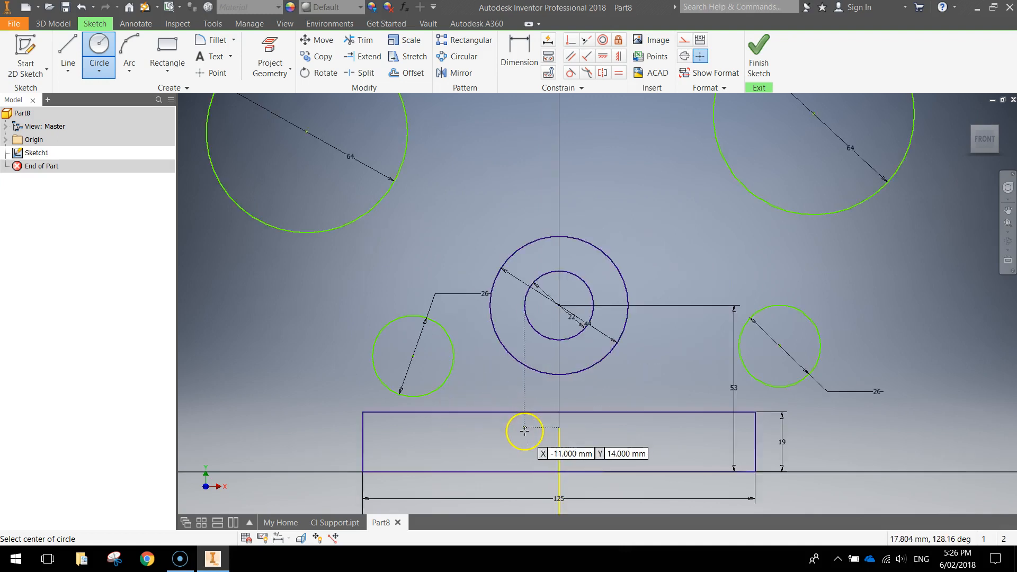
Step: Make both 26 mm circle centres coincident with the rectangle's top edge
left_click(573, 42)
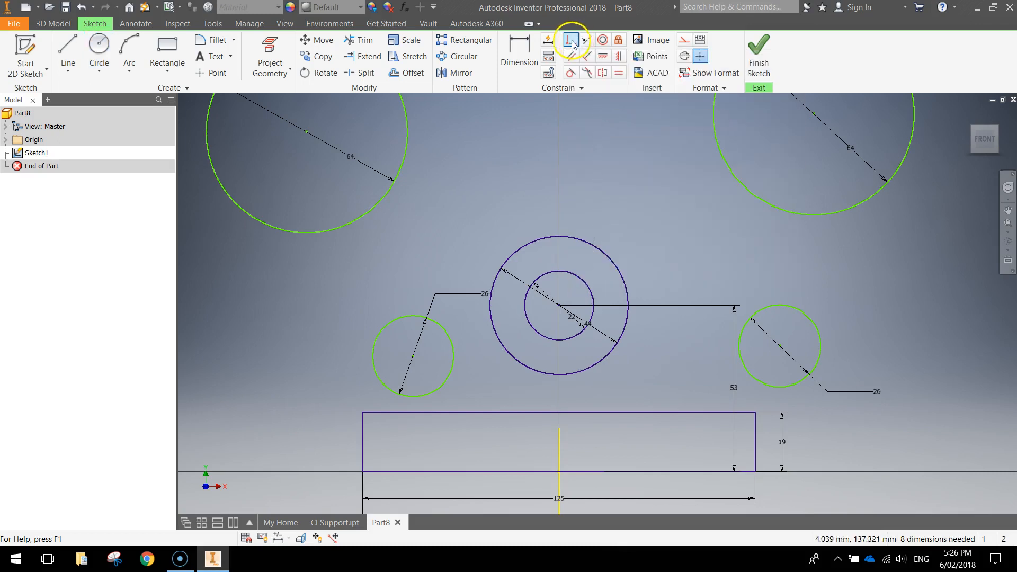
left_click(414, 358)
left_click(441, 414)
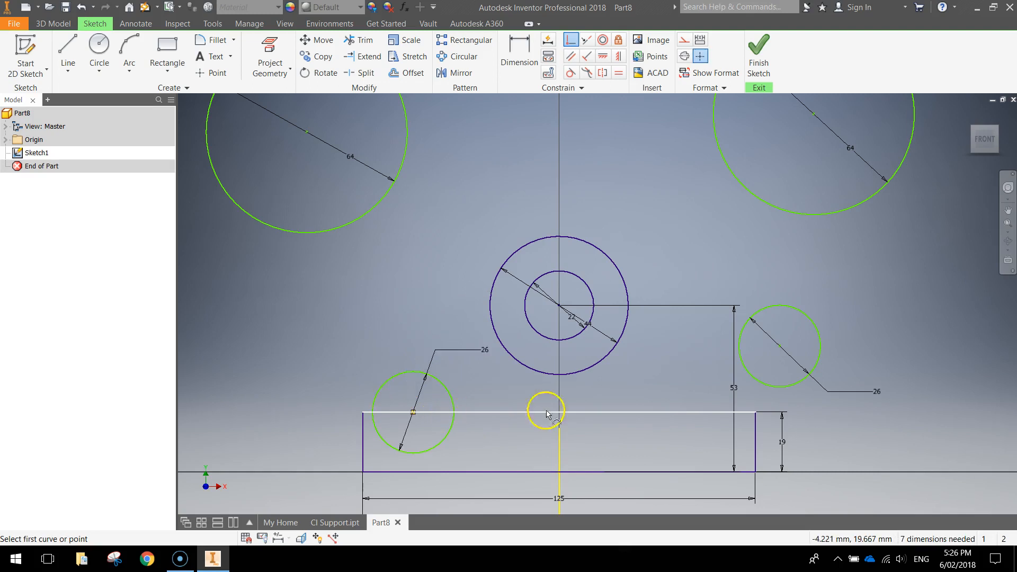
left_click(780, 347)
left_click(678, 413)
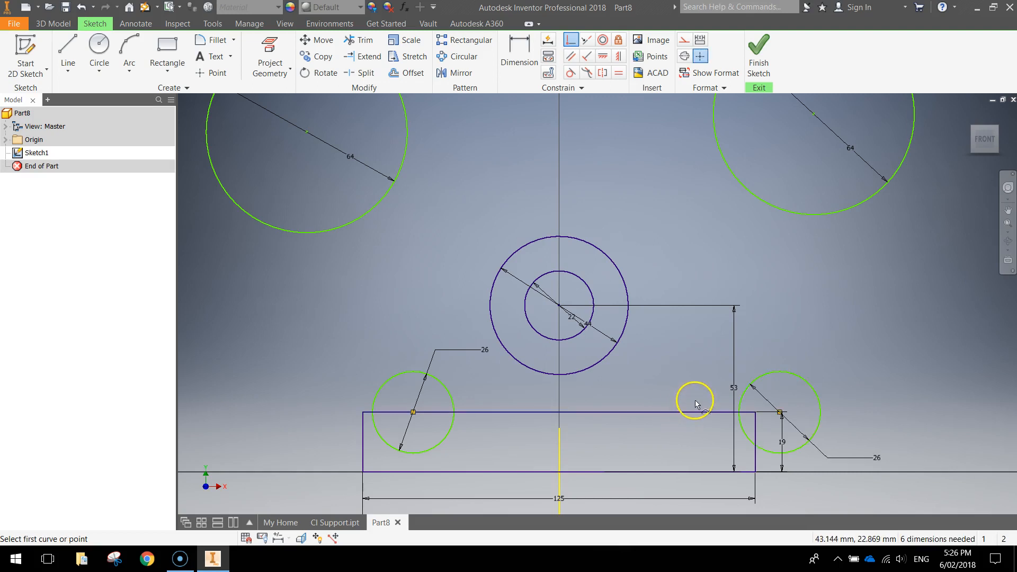
Step: Make the left and right 26 mm circles tangent to the rectangle's left and right edges
left_click(570, 74)
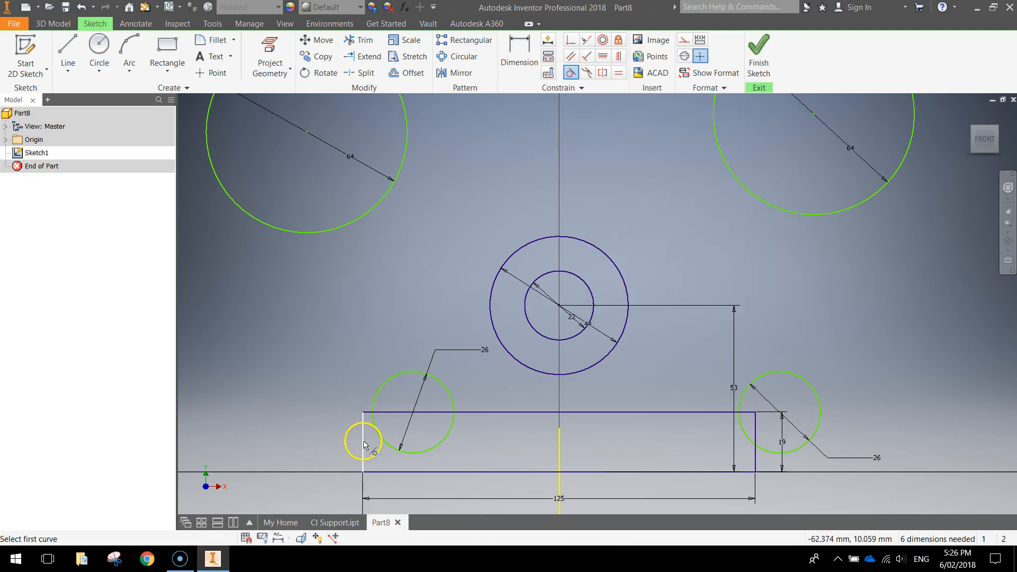
left_click(389, 383)
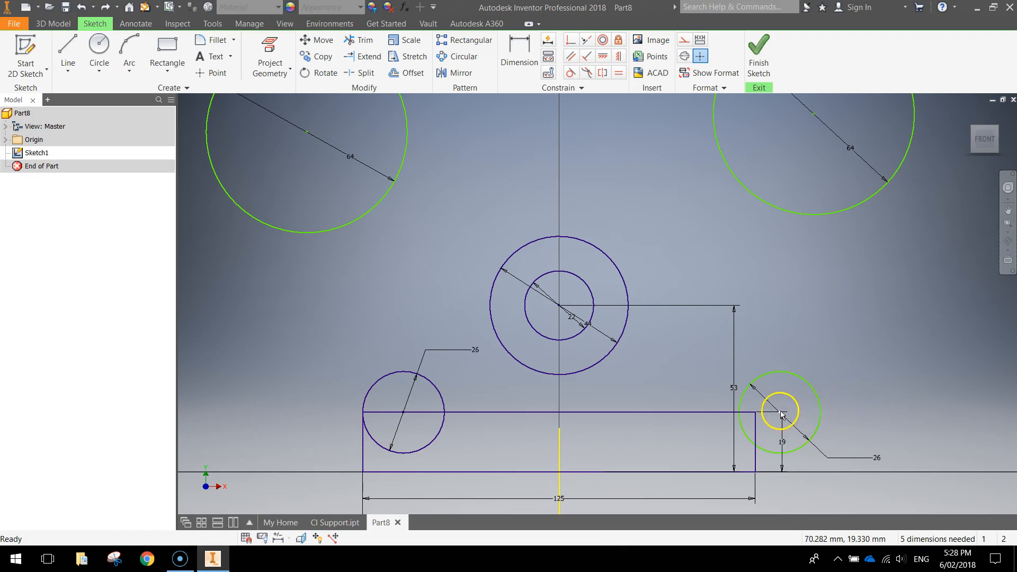
left_click_drag(781, 413, 680, 417)
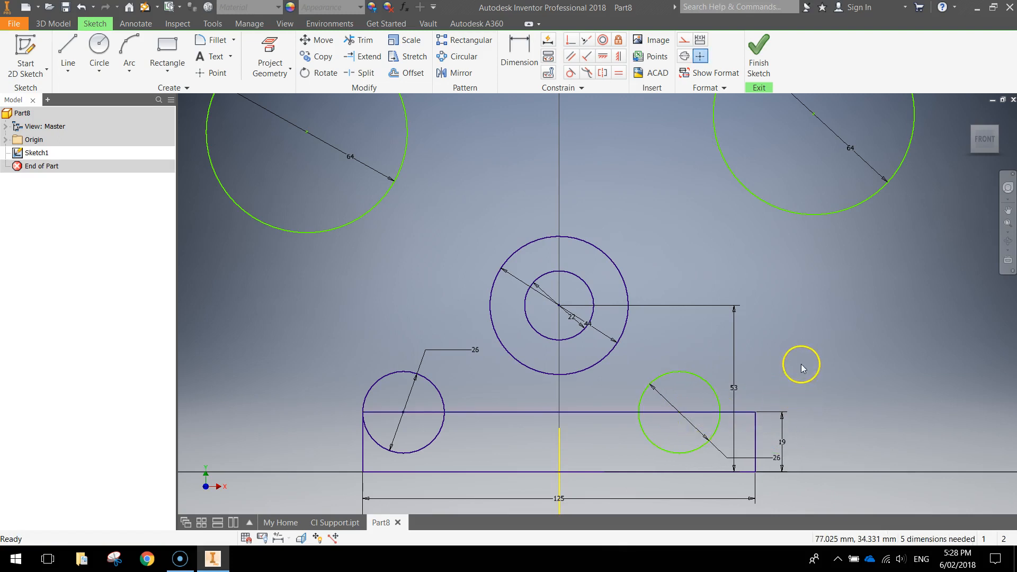
left_click(570, 74)
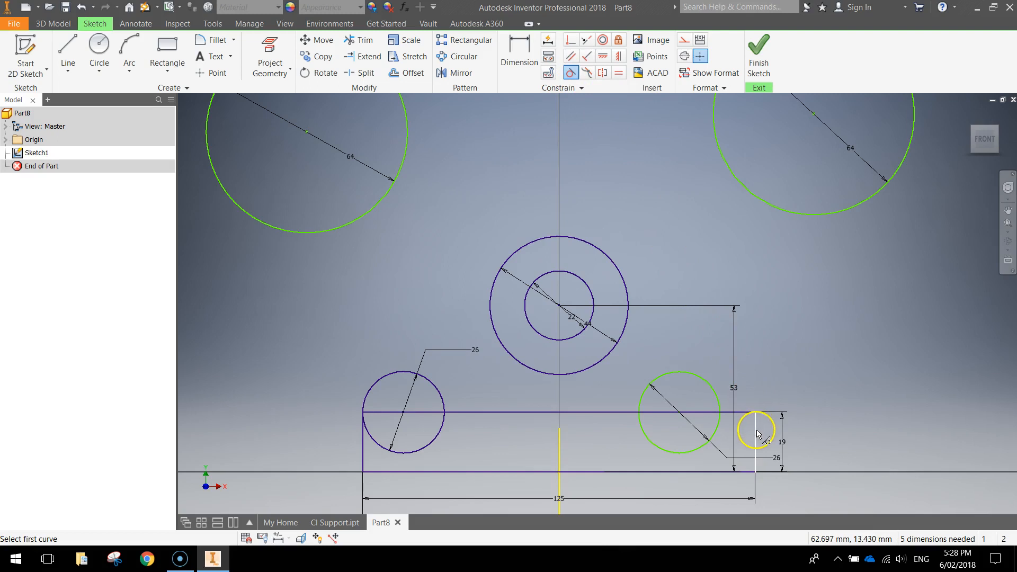
left_click(708, 377)
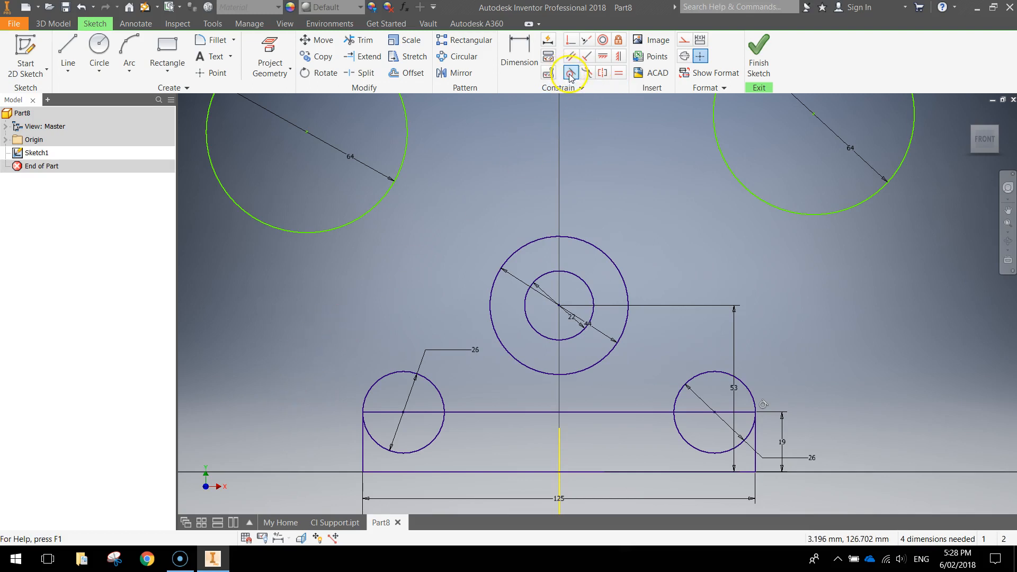
Step: Make each 64 mm circle tangent to its neighbouring 26 mm circle
left_click(375, 211)
left_click(393, 377)
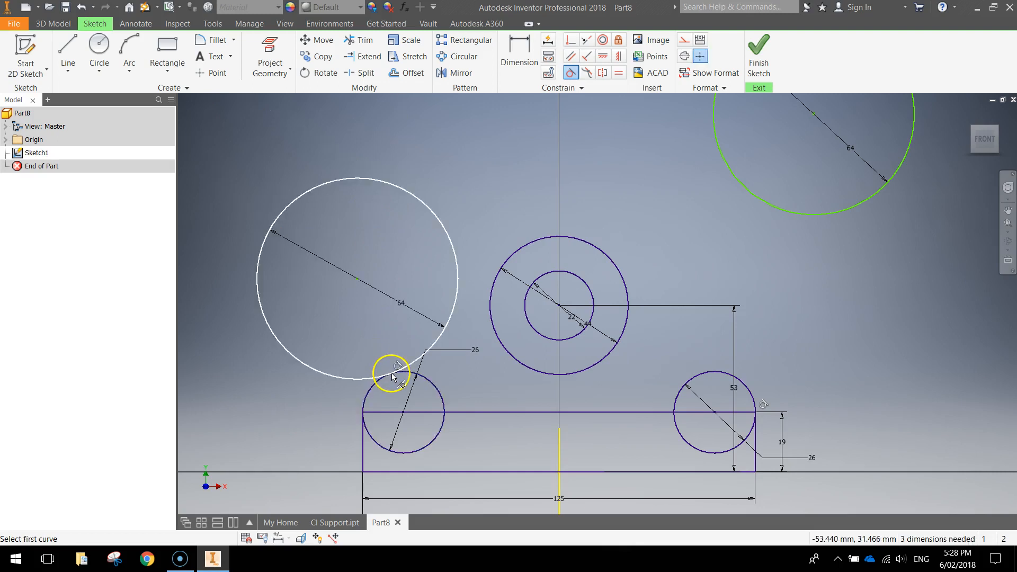
left_click(816, 216)
left_click(741, 381)
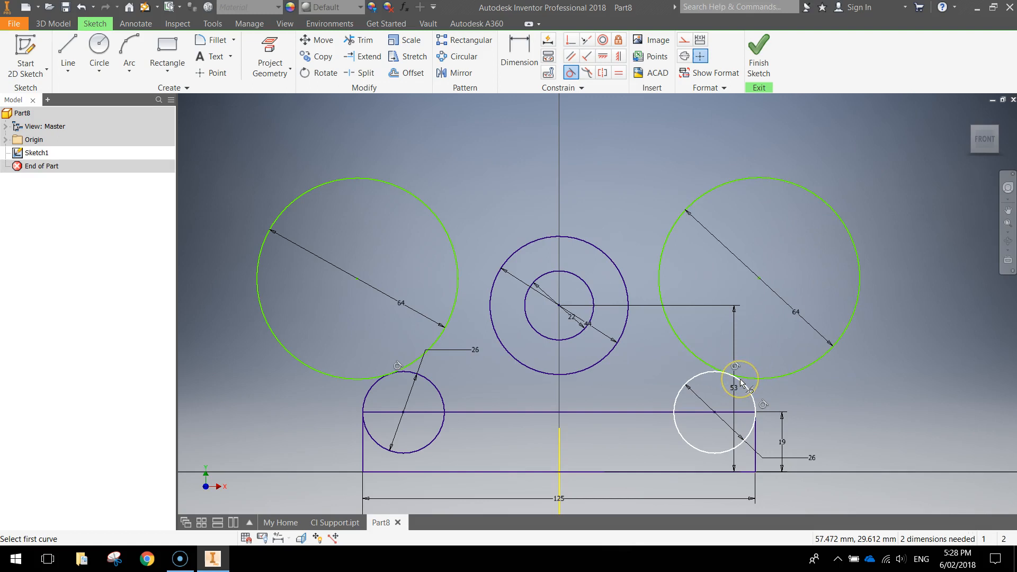
Step: Make both 64 mm circles tangent to the central 44 mm circle, then recentre the sketch
left_click(571, 74)
left_click(455, 247)
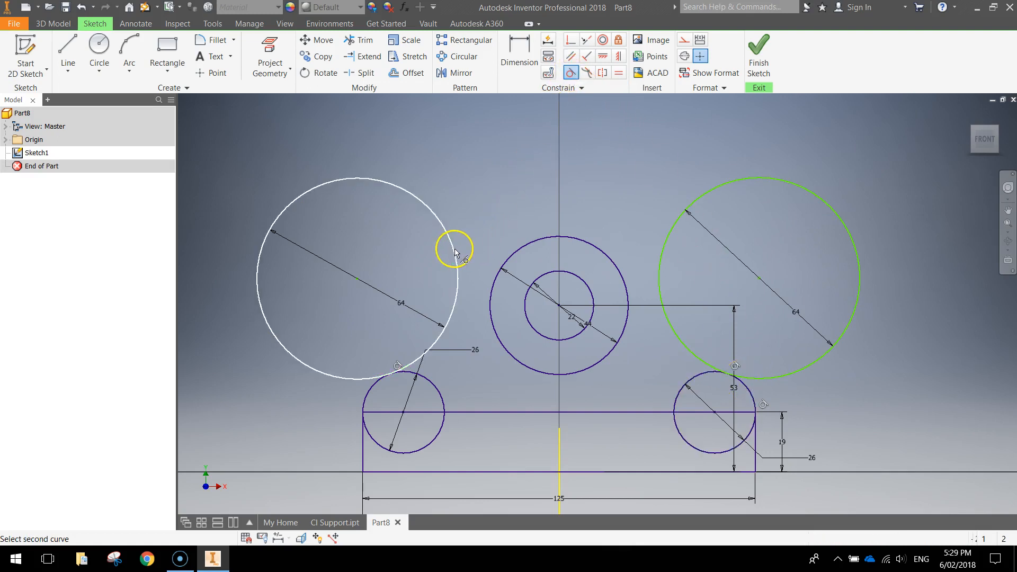
left_click(496, 279)
left_click(660, 256)
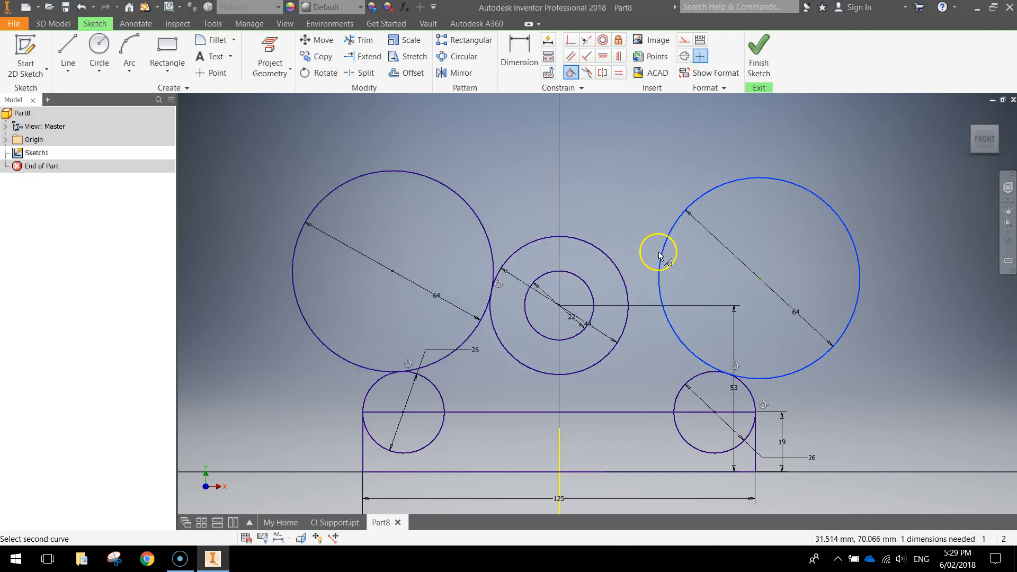
left_click(626, 277)
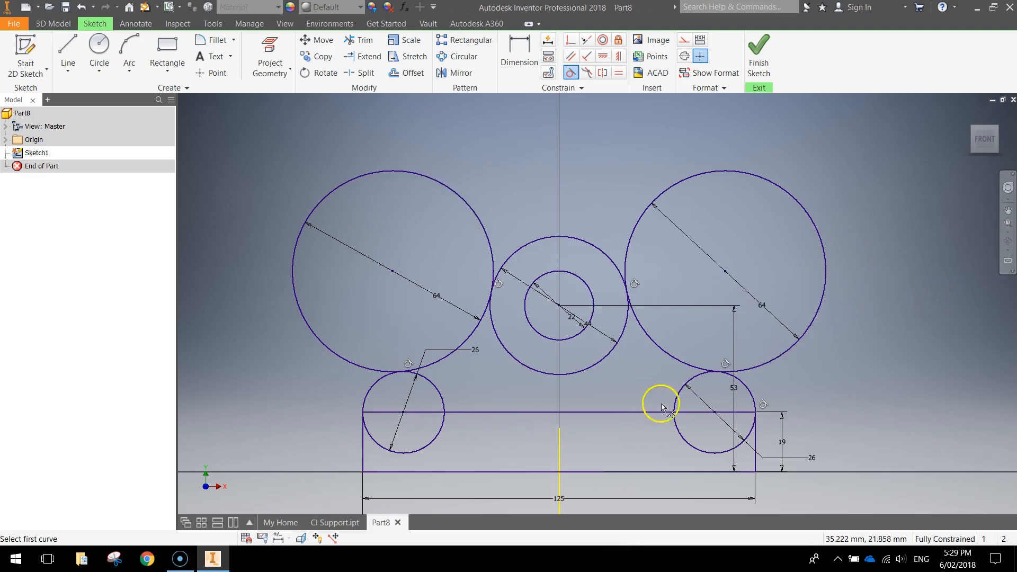
scroll(867, 379, "up", 3)
mouse_move(867, 379)
middle_mouse_down()
mouse_move(739, 290)
mouse_move(741, 305)
middle_mouse_up()
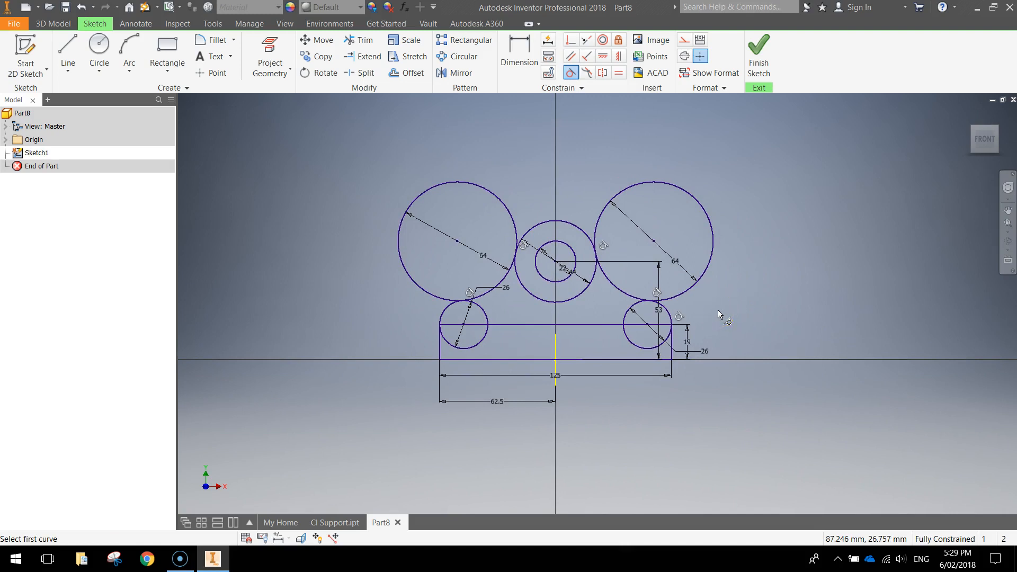
Step: Trim the inner arcs of both 64 mm circles and both 26 mm circles
left_click(362, 42)
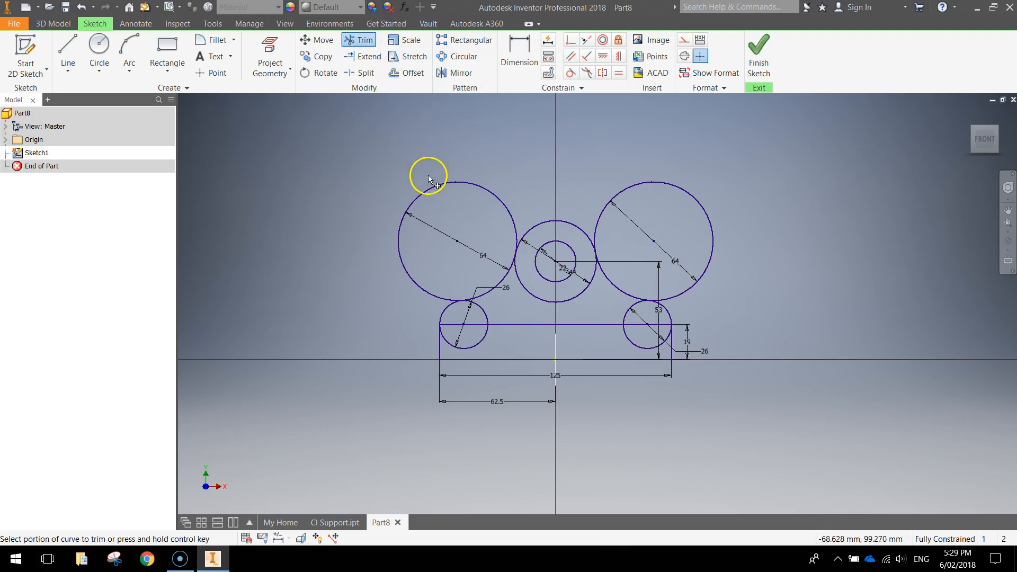
left_click(429, 193)
left_click(683, 188)
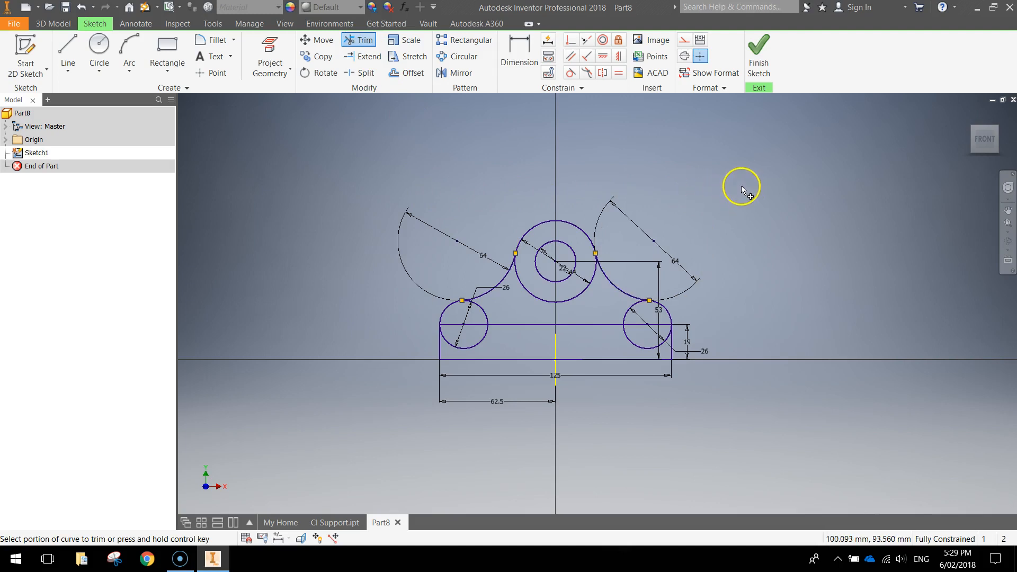
left_click(478, 342)
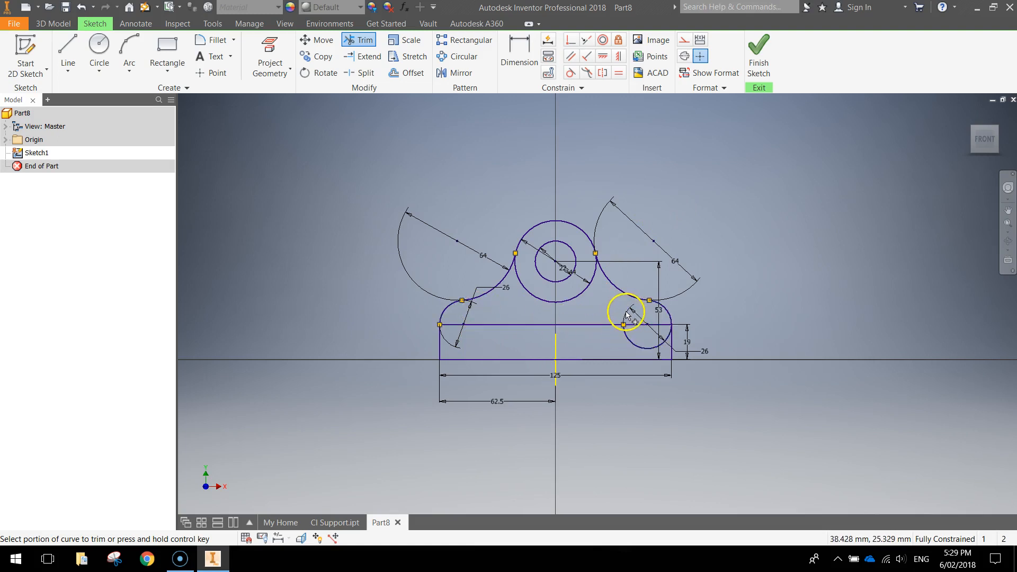
left_click(635, 345)
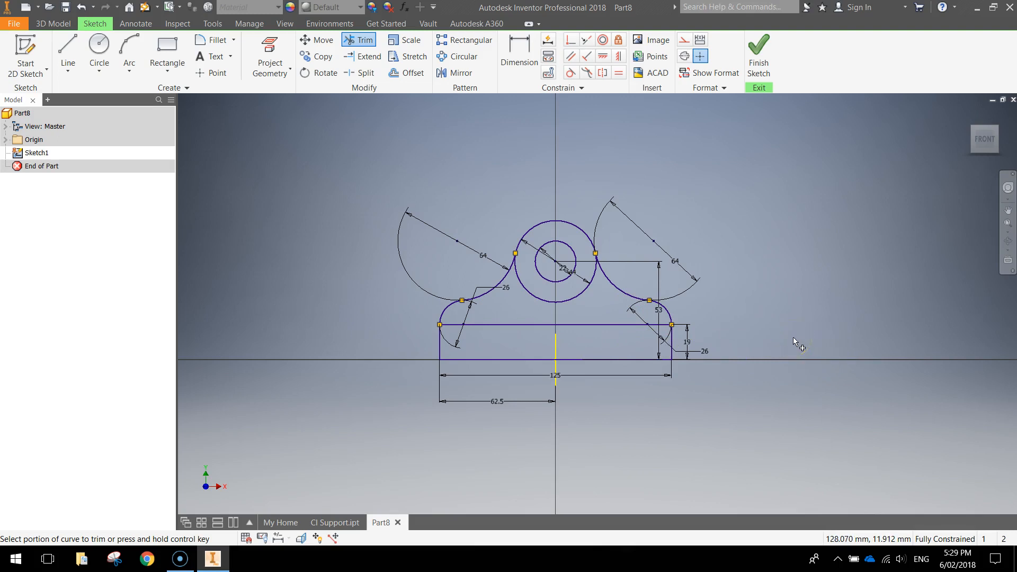
Step: Bring the trimmed bracket outline into view and finish Sketch1
scroll(731, 310, "down", 3)
scroll(729, 308, "up", 6)
mouse_move(714, 290)
middle_mouse_down()
mouse_move(940, 282)
mouse_move(936, 311)
mouse_move(925, 308)
middle_mouse_up()
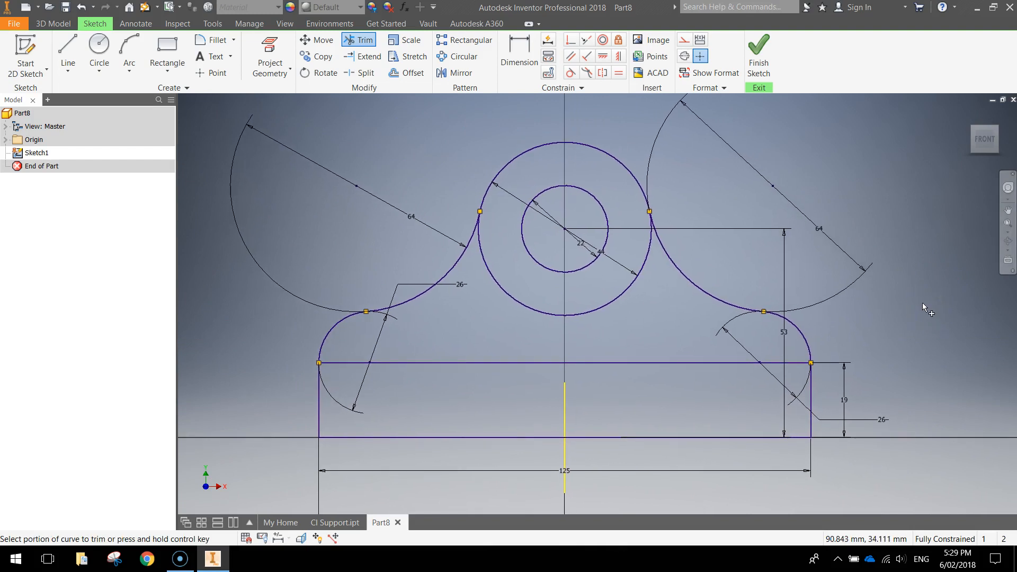
left_click(891, 245)
left_click(758, 50)
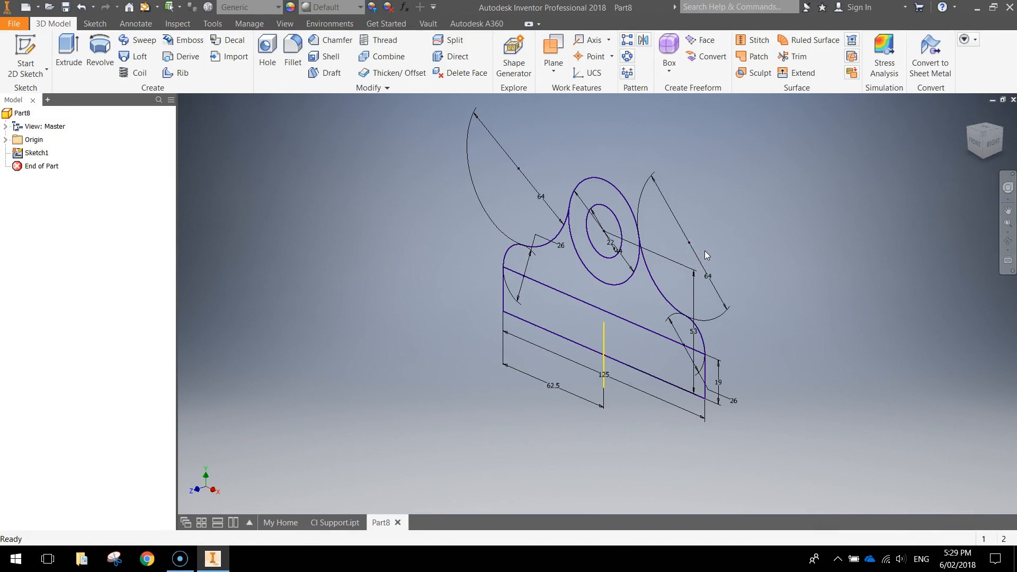
Step: Extrude the 125 × 19 mm base rectangle 63 mm as Extrusion1
left_click(65, 49)
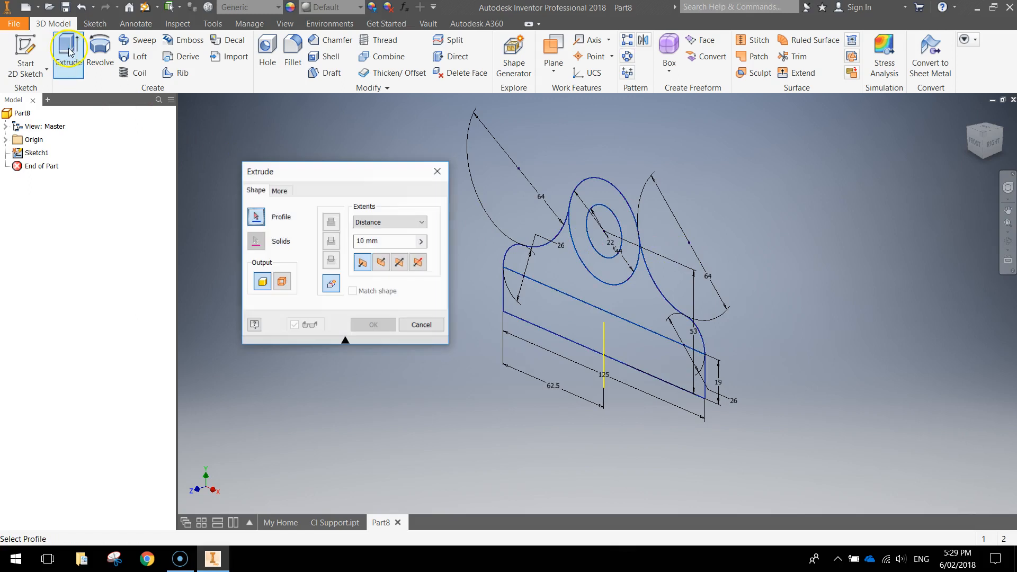
left_click(562, 317)
type("63")
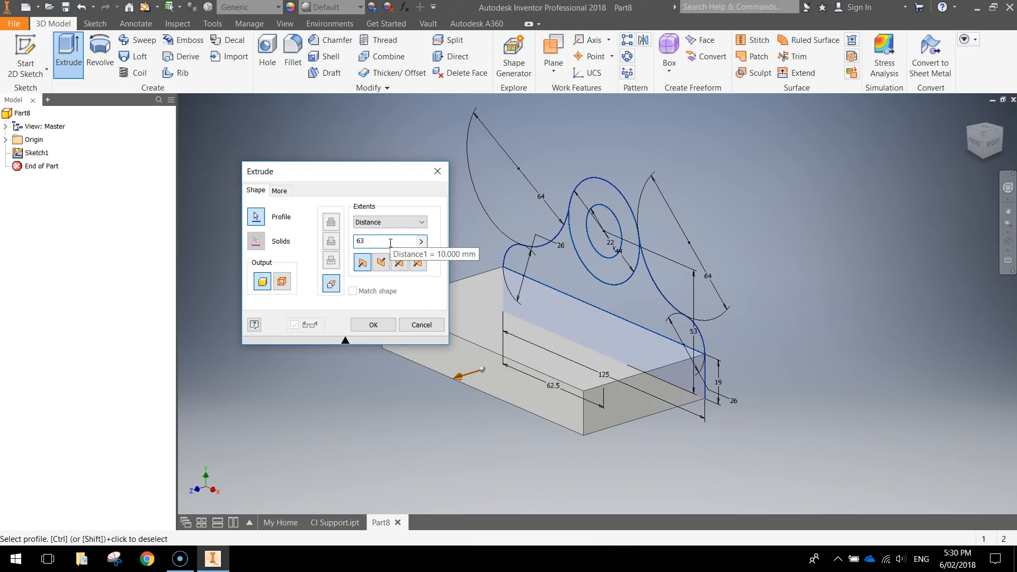
left_click(367, 325)
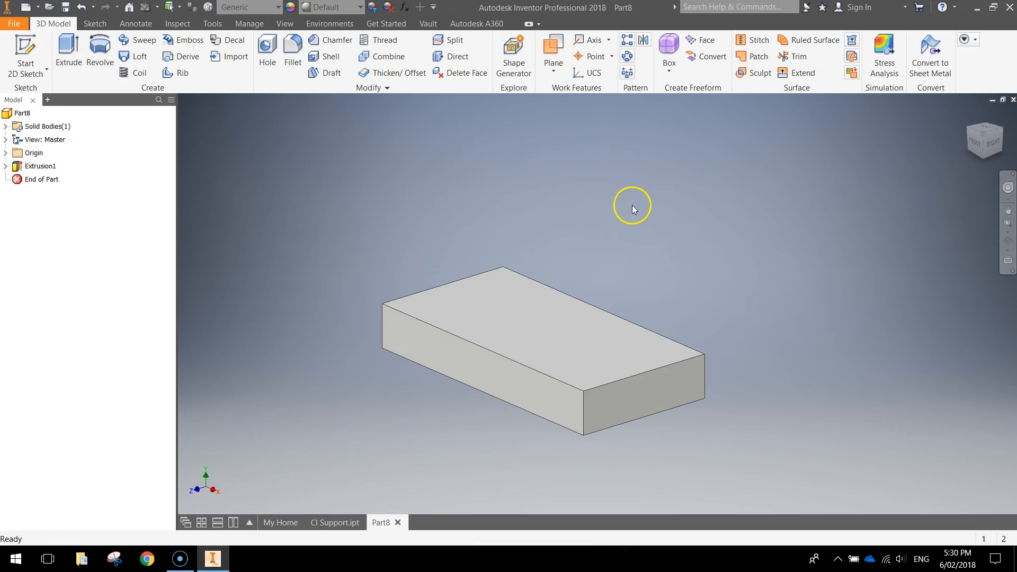
left_click(5, 166)
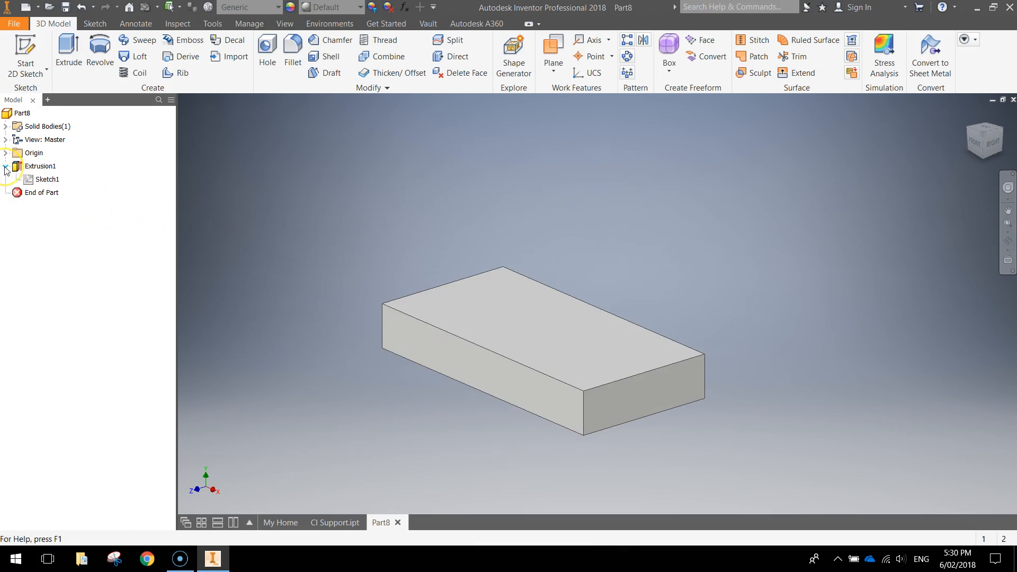
left_click(38, 166)
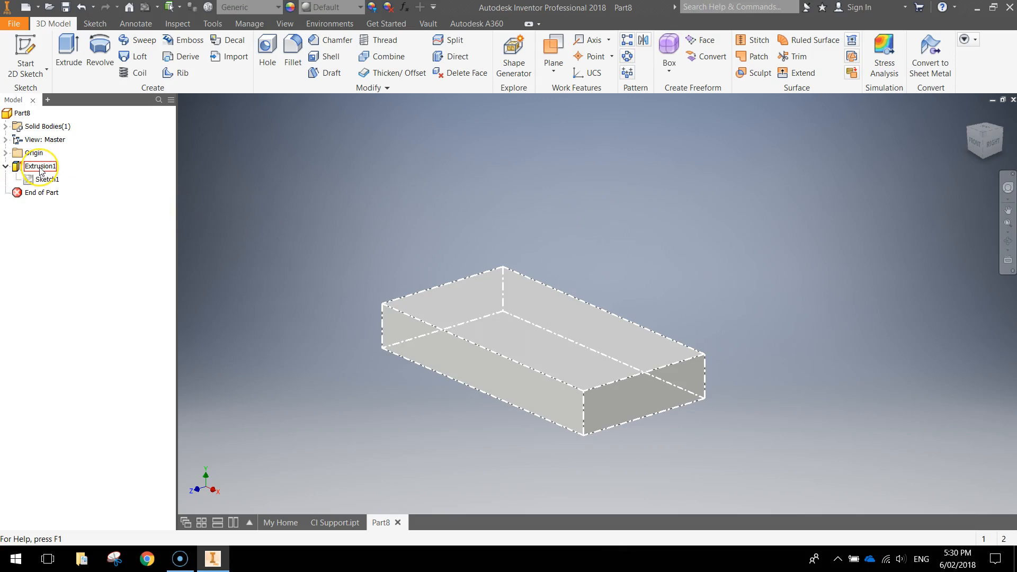
right_click(50, 180)
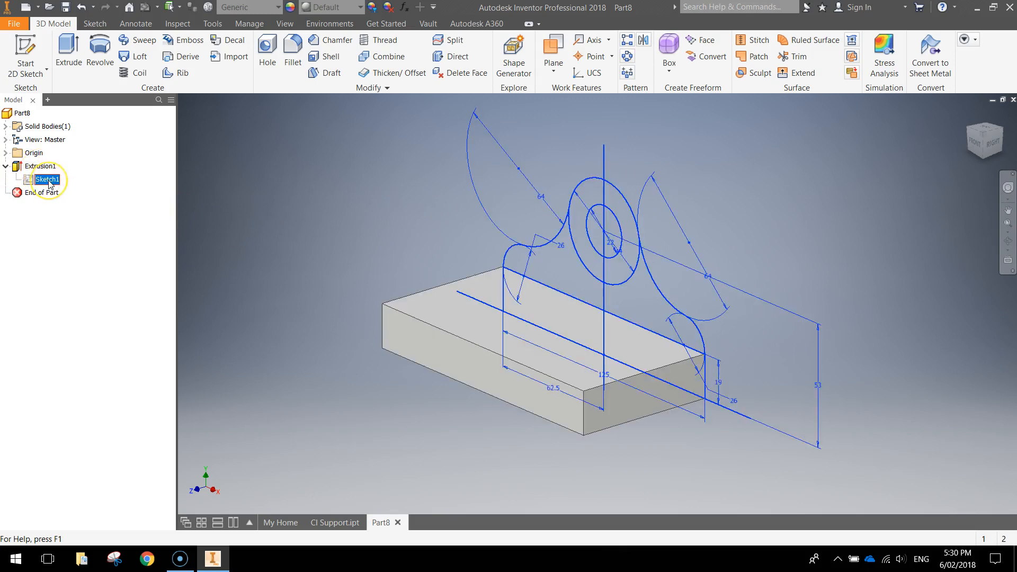
left_click(96, 236)
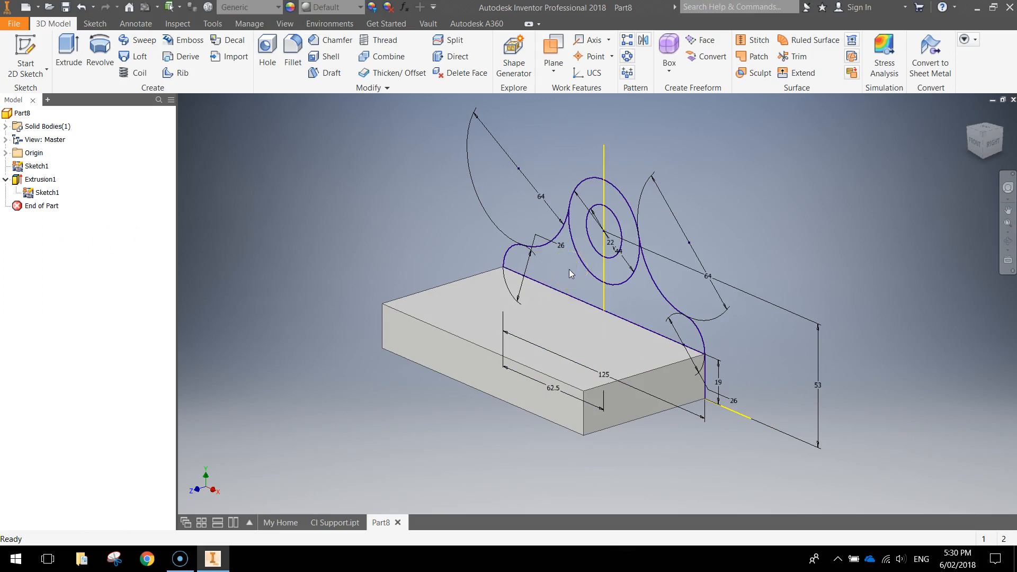
key("e")
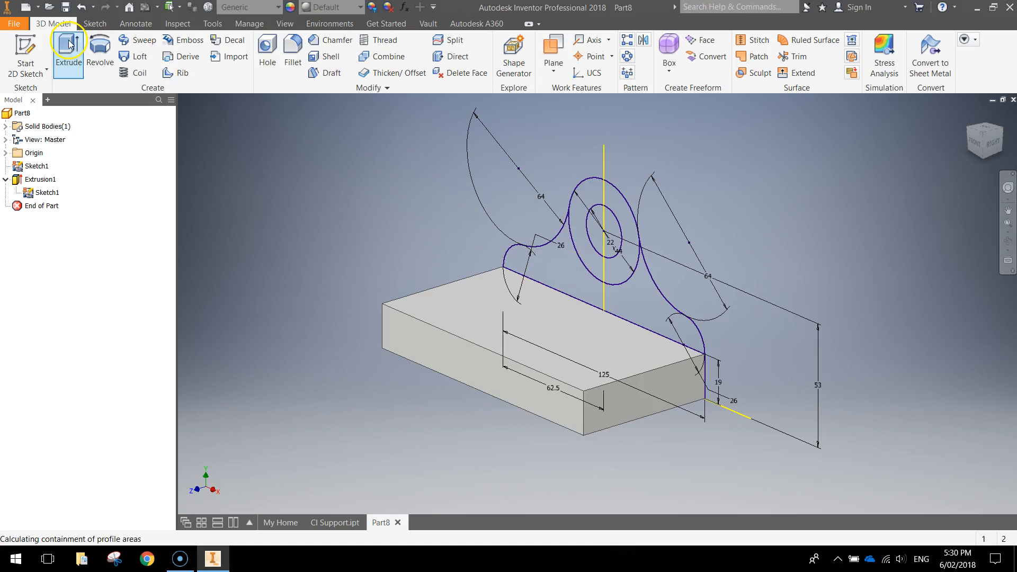
left_click(559, 266)
mouse_move(672, 297)
middle_mouse_down("shift")
mouse_move(676, 307)
mouse_move(749, 295)
mouse_move(711, 302)
middle_mouse_up("shift")
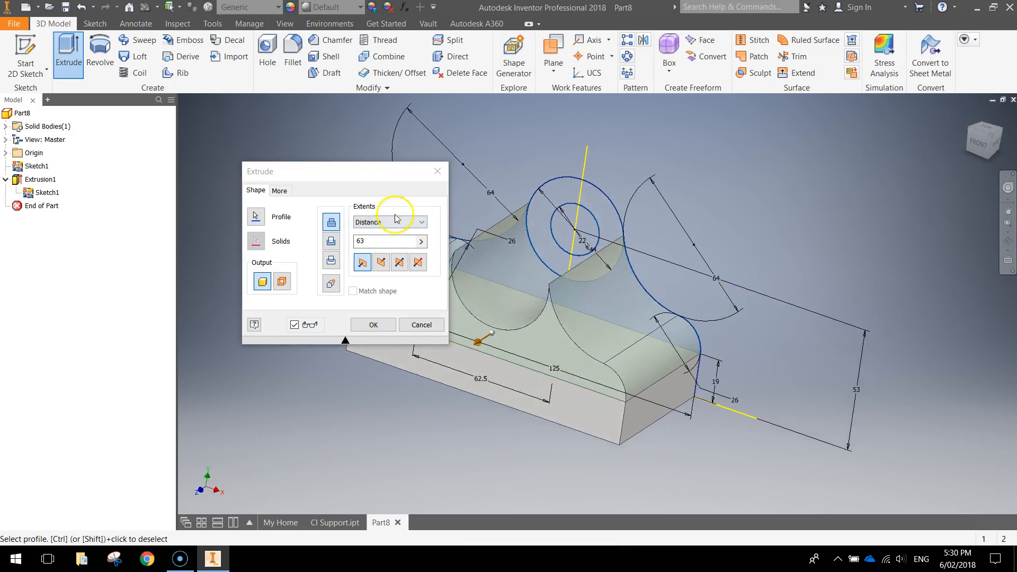
left_click_drag(359, 178, 304, 156)
key("BackSpace")
type("19")
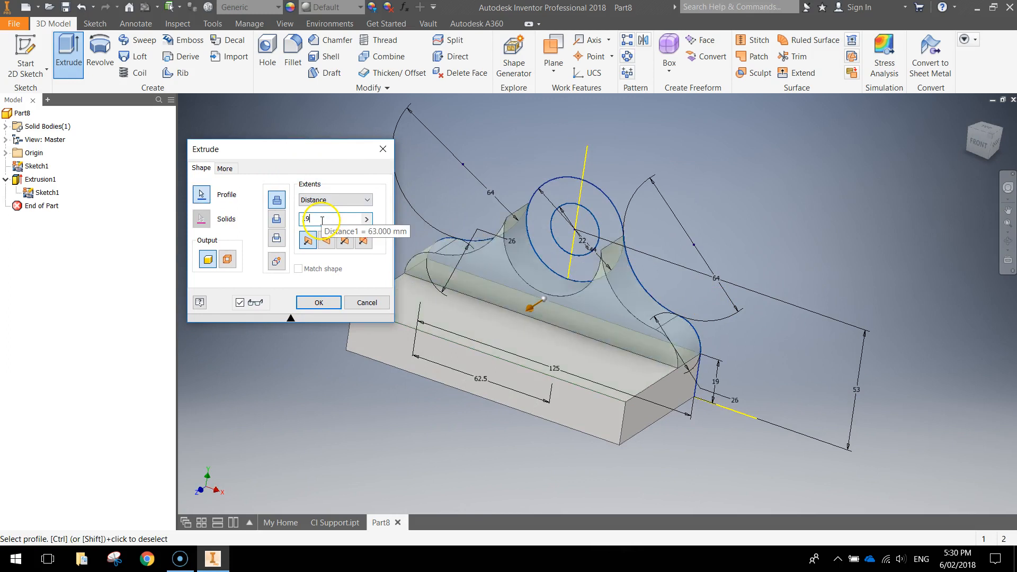
left_click(315, 304)
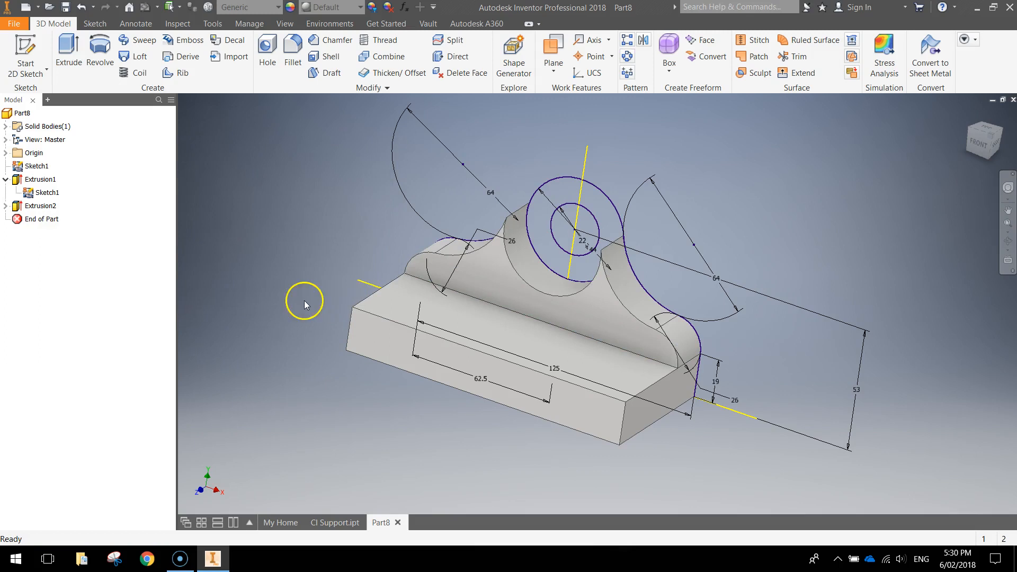
Step: Attempt a 41 mm extrusion of the ring between the circles, then cancel the failed result
left_click(63, 49)
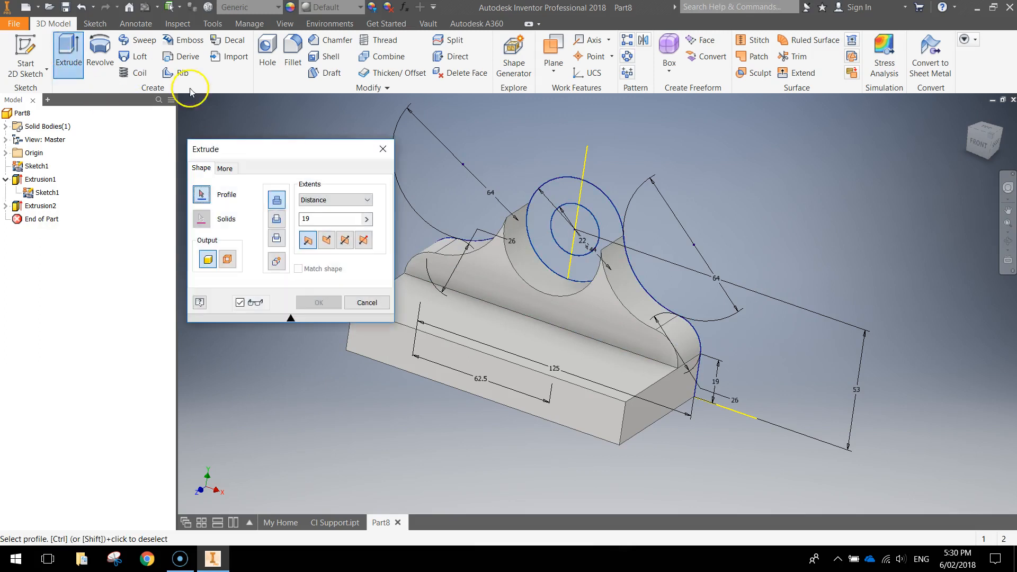
left_click(546, 207)
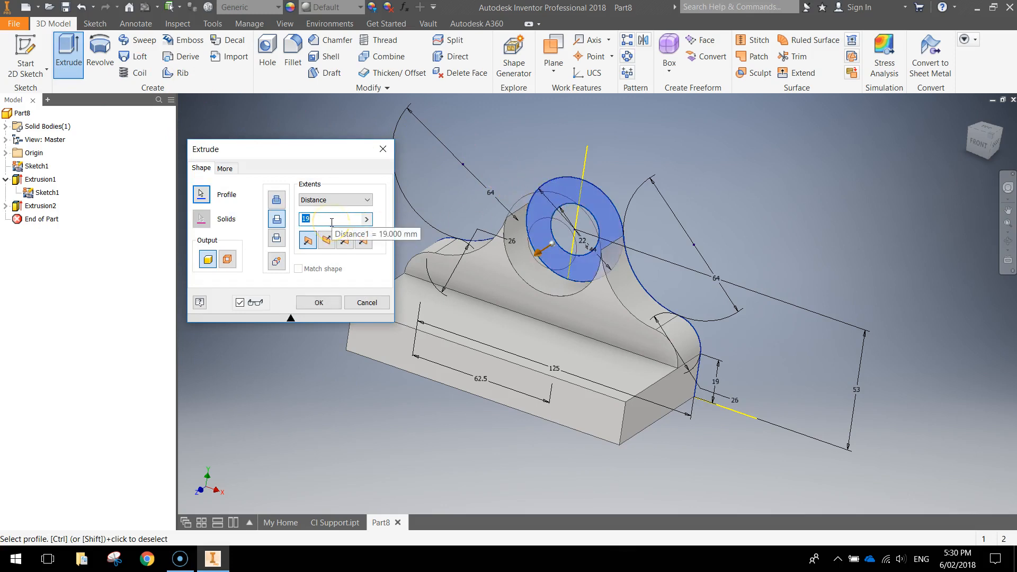
type("41")
left_click(319, 302)
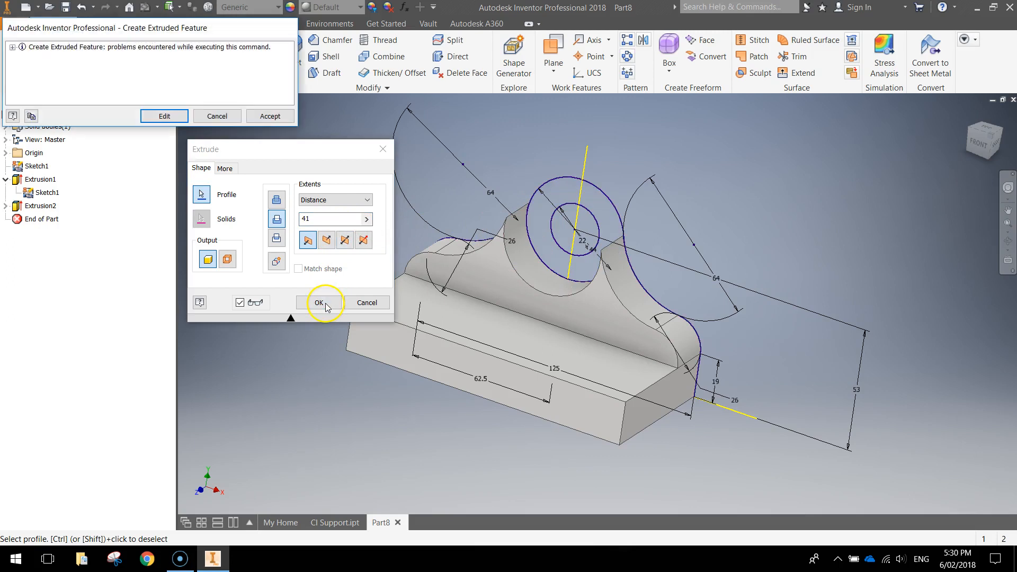
left_click(219, 115)
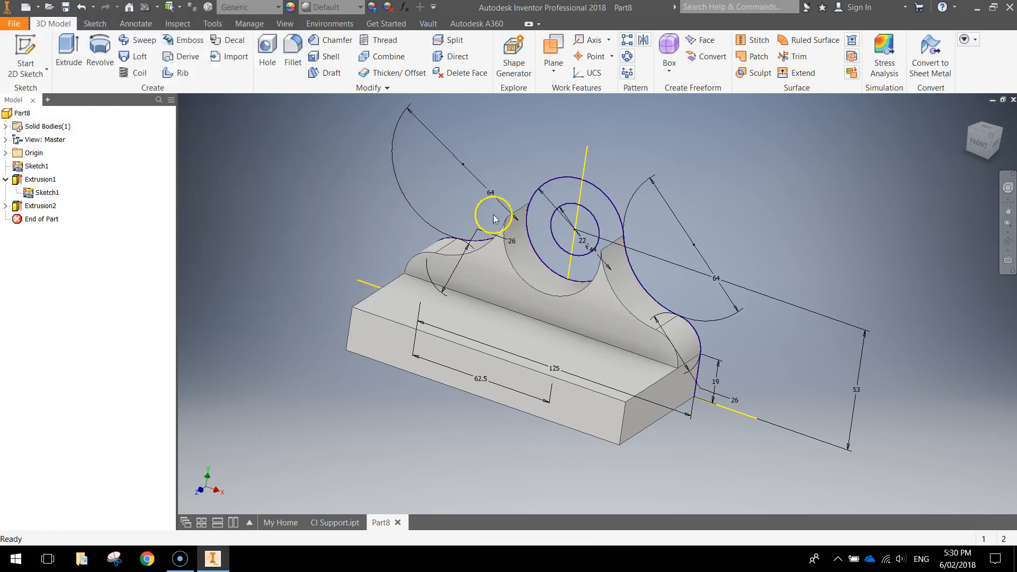
Step: Extrude the ring 41 mm with the Join operation to form the boss
left_click(68, 53)
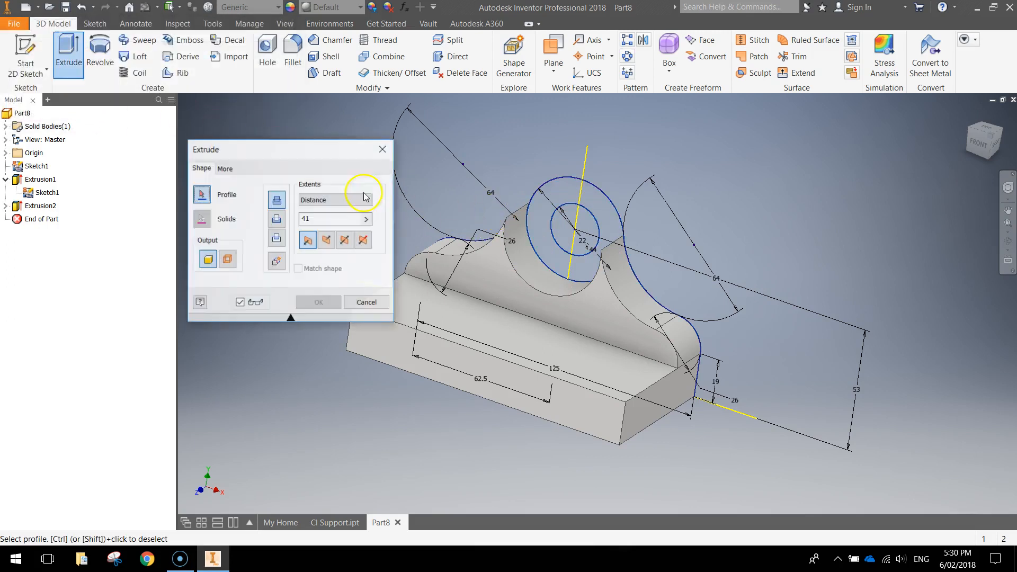
left_click(542, 213)
double_click(306, 220)
left_click(277, 201)
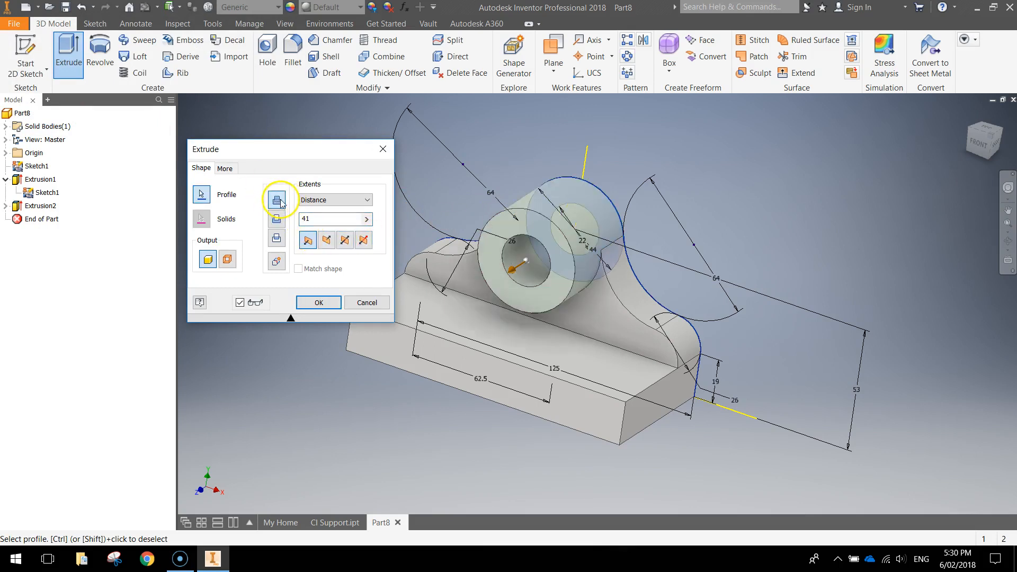
left_click(277, 219)
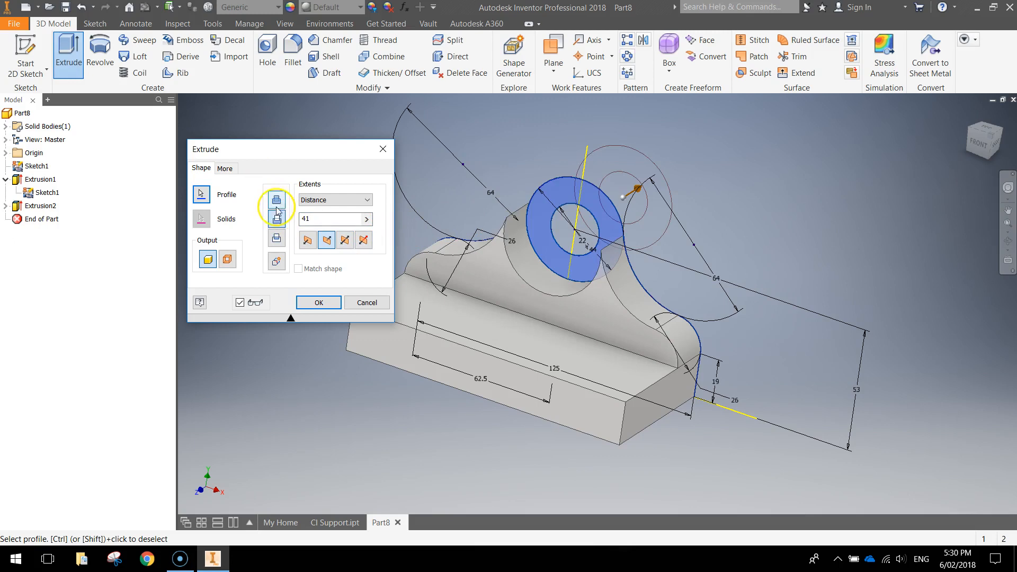
left_click(278, 201)
mouse_move(589, 296)
middle_mouse_down("shift")
mouse_move(518, 286)
mouse_move(592, 286)
middle_mouse_up("shift")
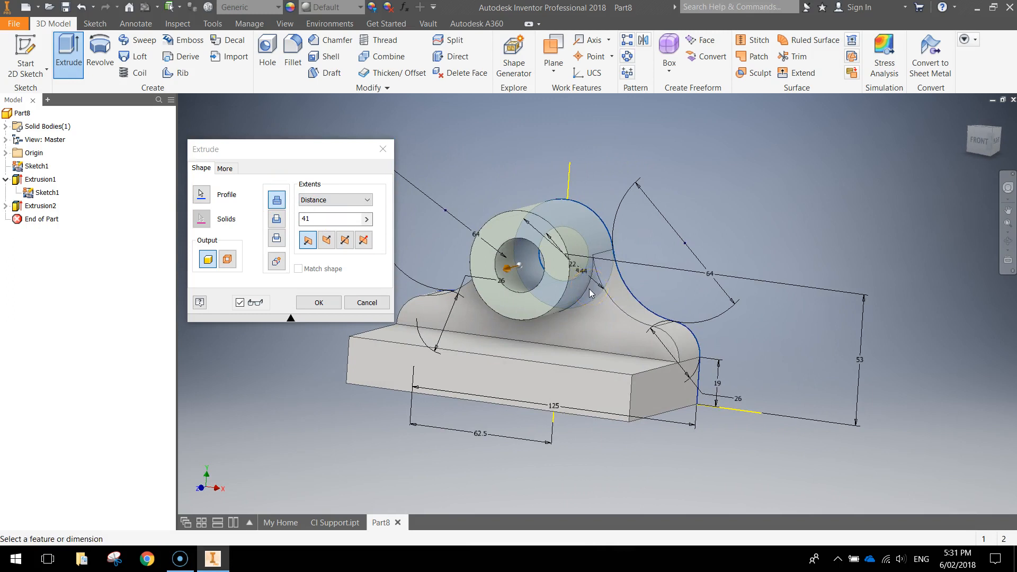
left_click(319, 303)
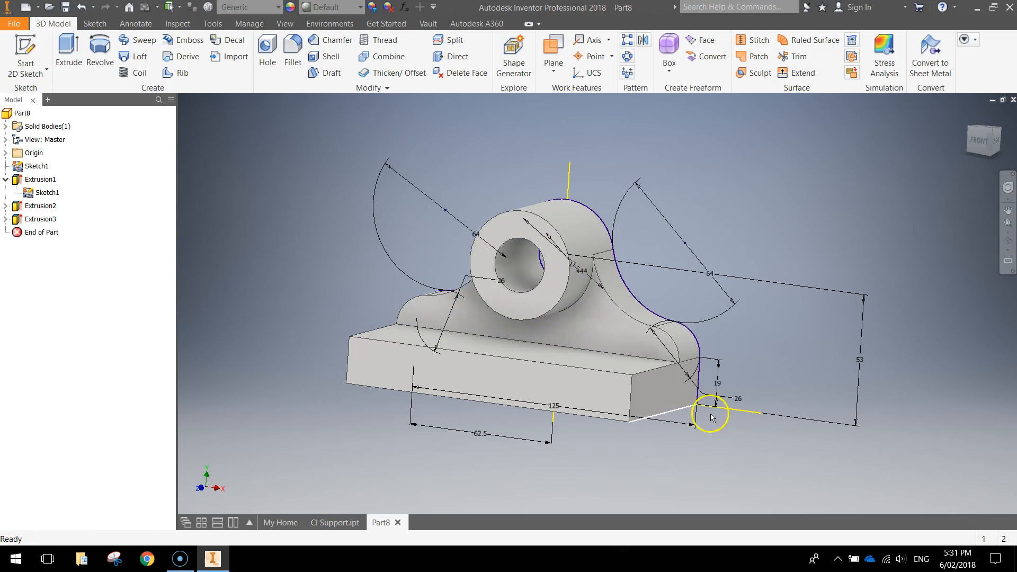
mouse_move(623, 436)
middle_mouse_down("shift")
mouse_move(745, 434)
mouse_move(726, 446)
mouse_move(619, 436)
middle_mouse_up("shift")
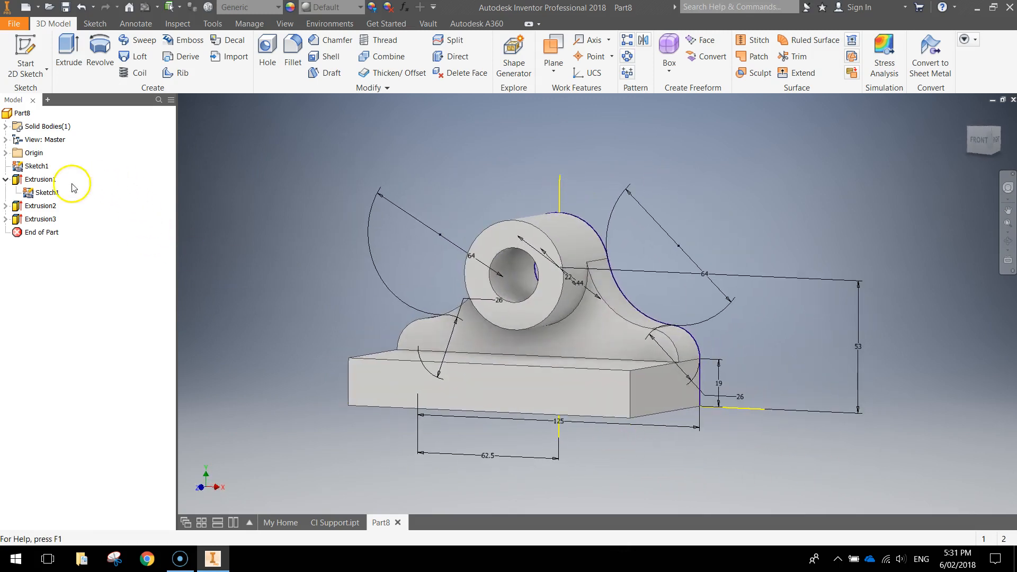
Step: Turn off Sketch1's visibility and view the bracket from above
right_click(43, 193)
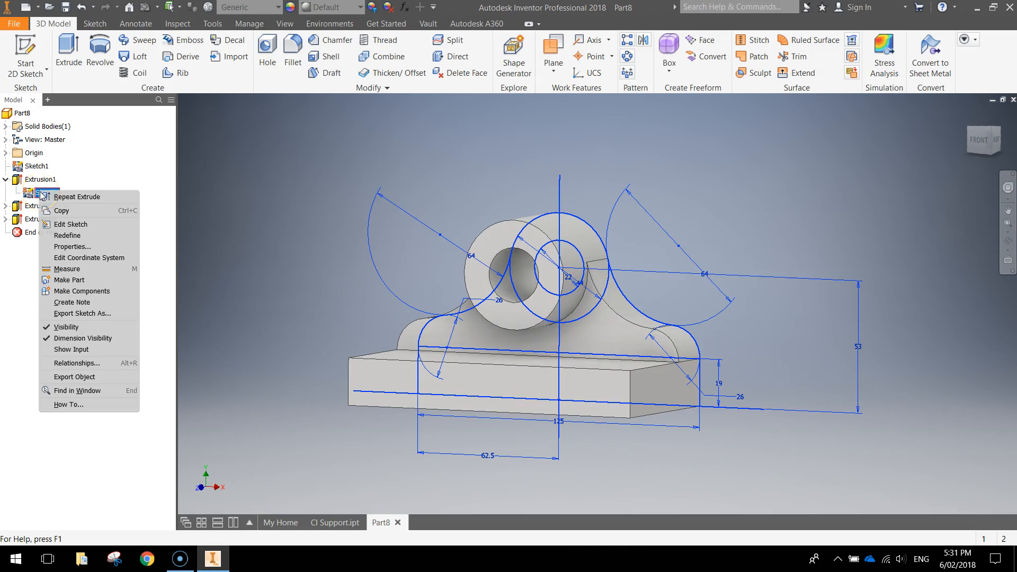
left_click(98, 327)
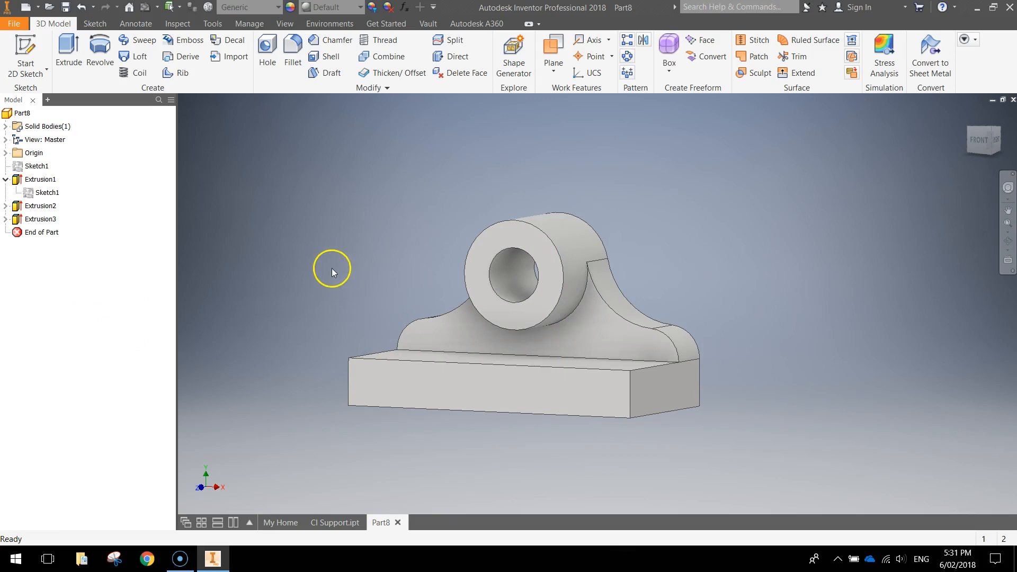
middle_click_drag(331, 269, 341, 295, "shift")
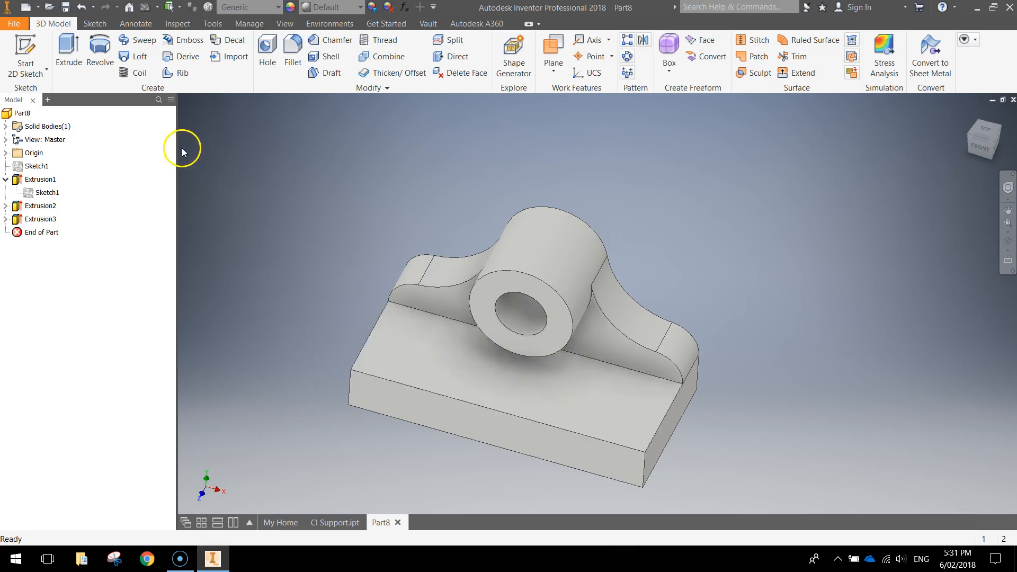
Step: Start a sketch on the base's top face and place two points near its ends
left_click(25, 56)
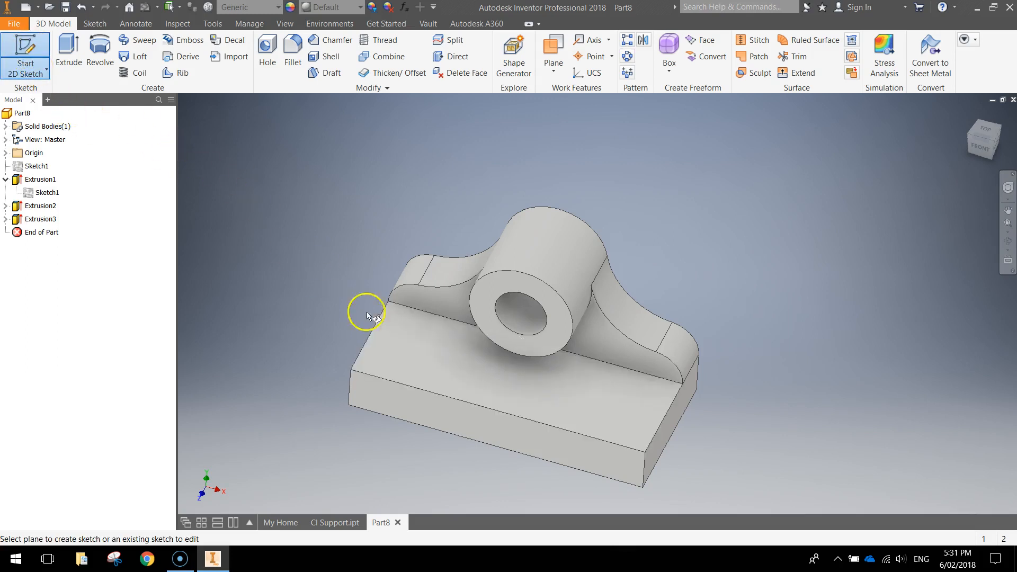
left_click(421, 355)
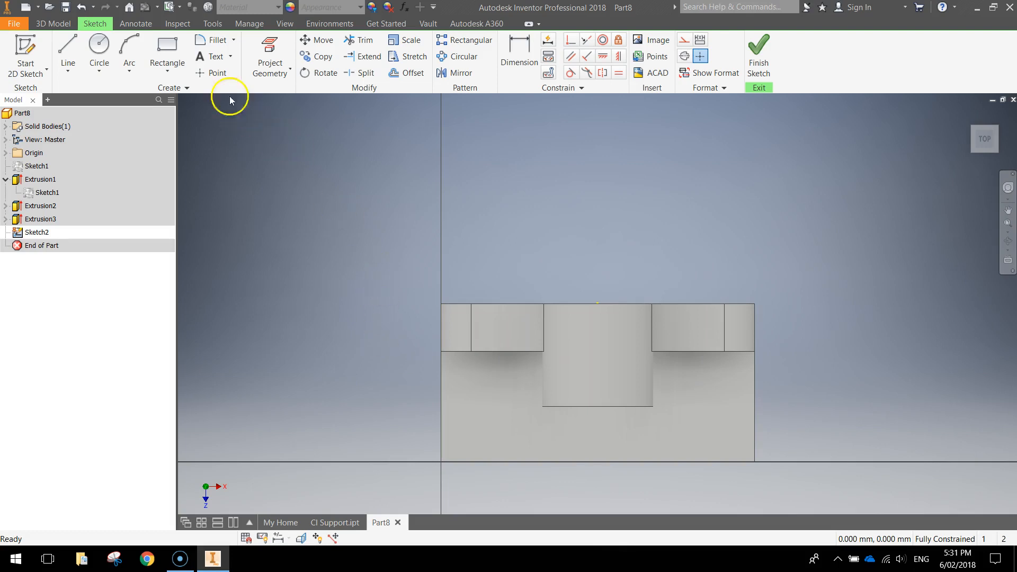
left_click(215, 74)
left_click(490, 417)
left_click(714, 410)
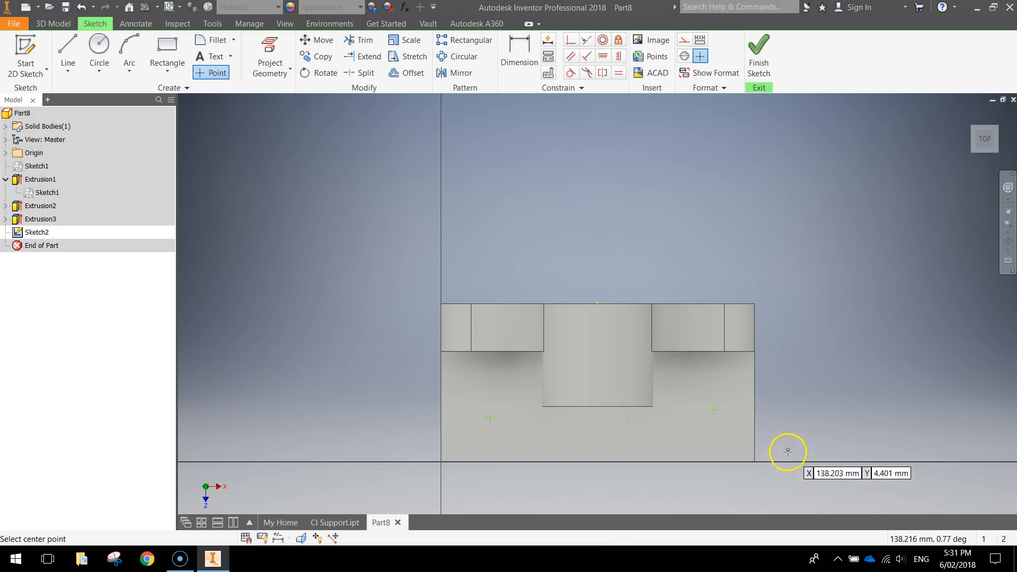
Step: Dimension the left point 22 mm from the base's left and bottom edges
left_click(521, 58)
left_click(441, 413)
left_click(490, 418)
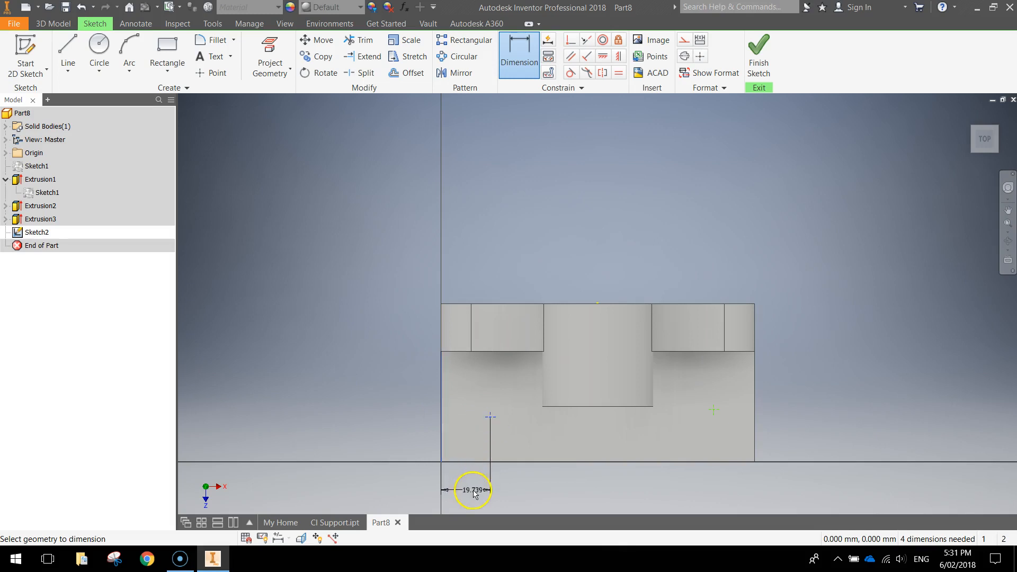
left_click(471, 494)
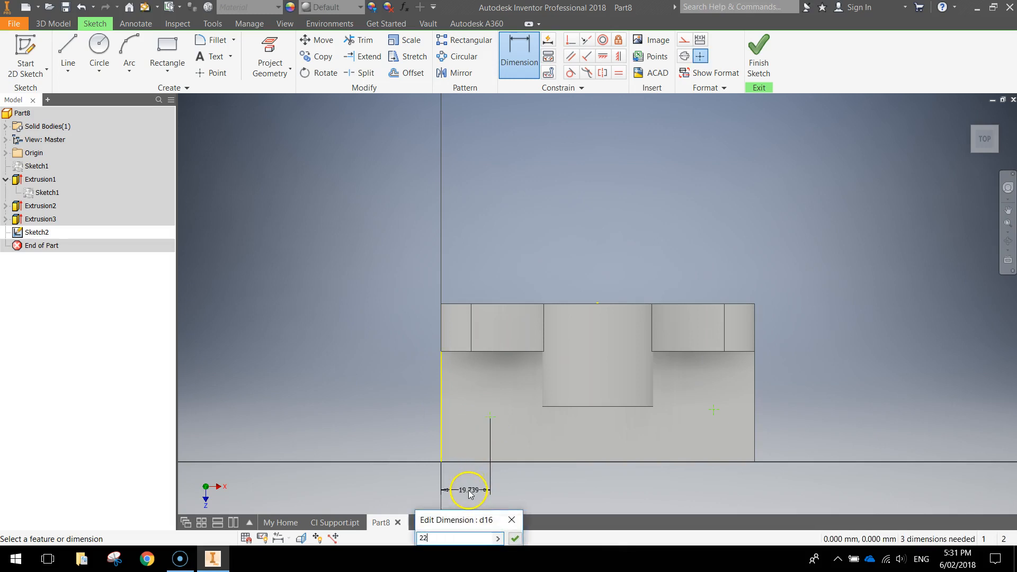
key("Return")
left_click(462, 463)
left_click(496, 417)
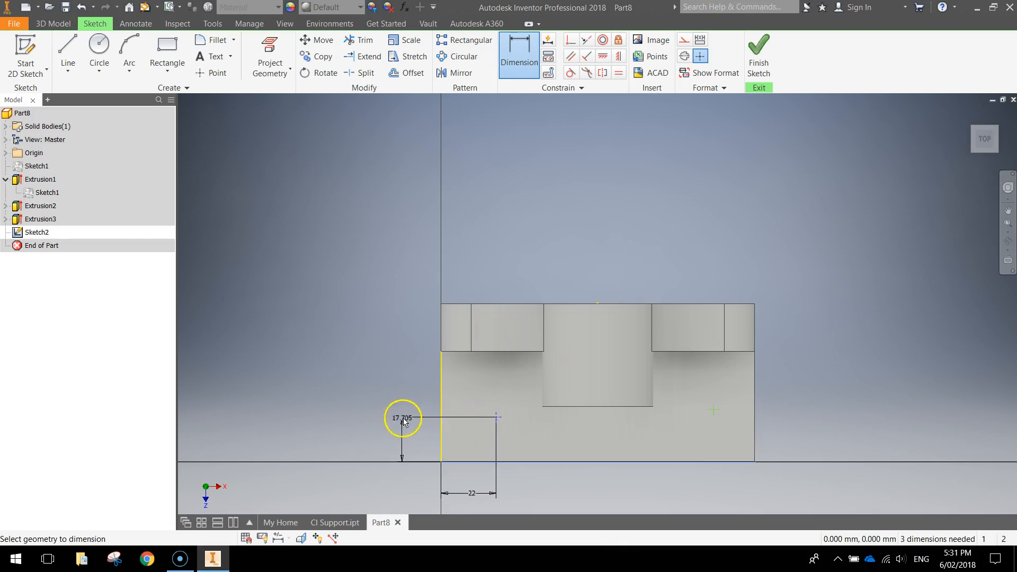
left_click(398, 440)
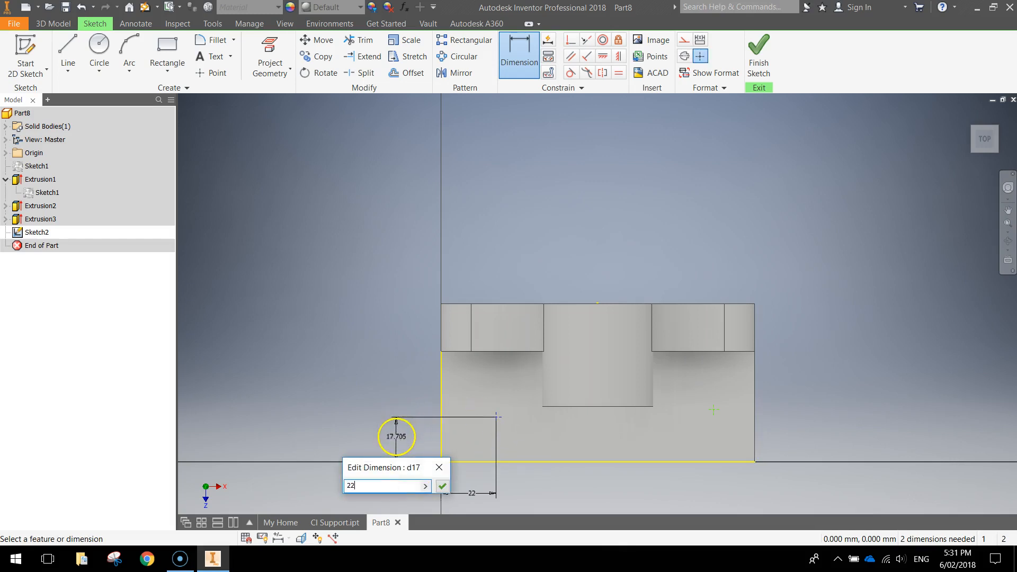
key("Return")
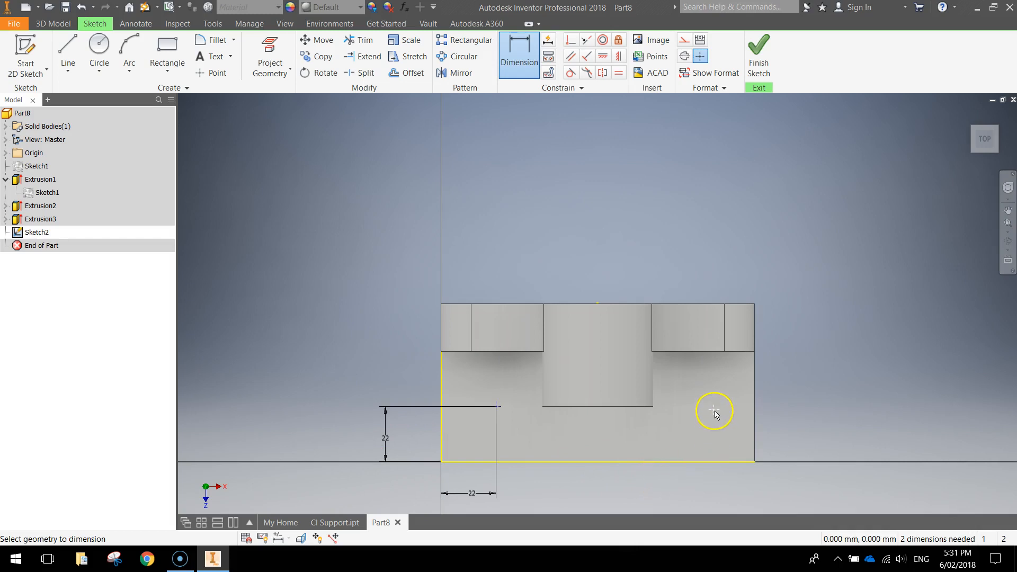
Step: Dimension the right point 22 mm from the right and bottom edges, then finish Sketch2
left_click(755, 415)
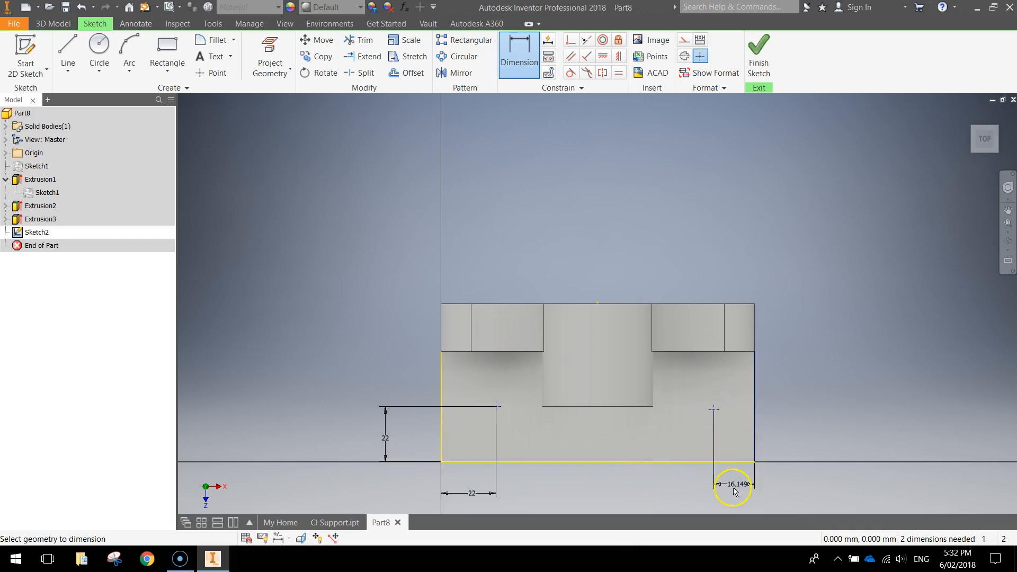
left_click(733, 492)
type("22")
key("Return")
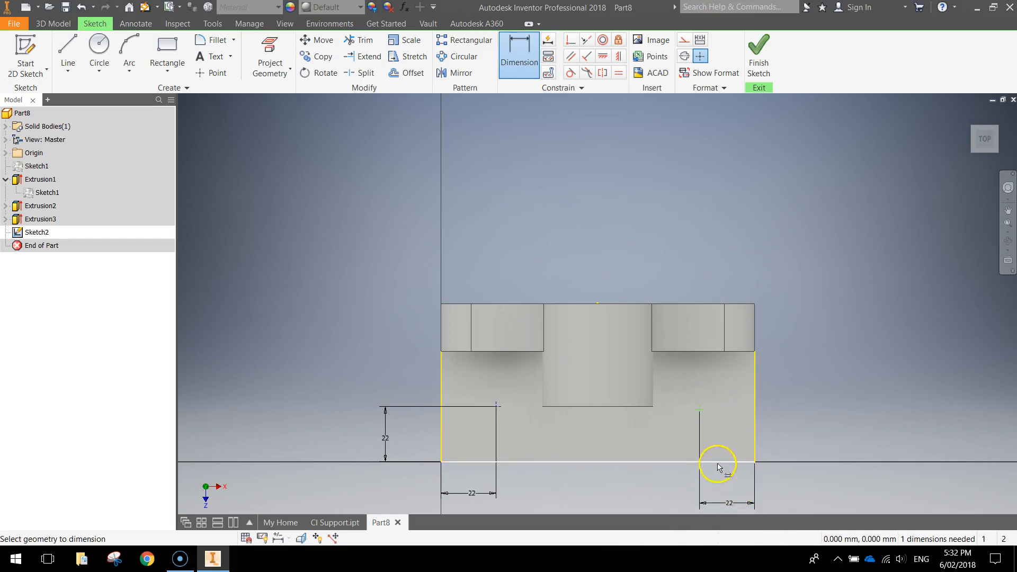
left_click(700, 415)
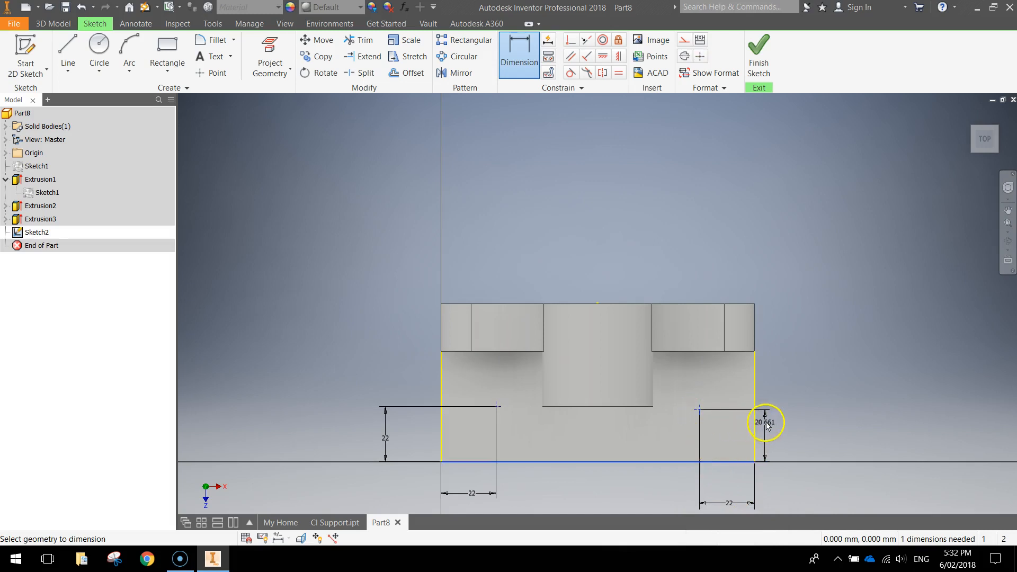
left_click(776, 435)
type("22")
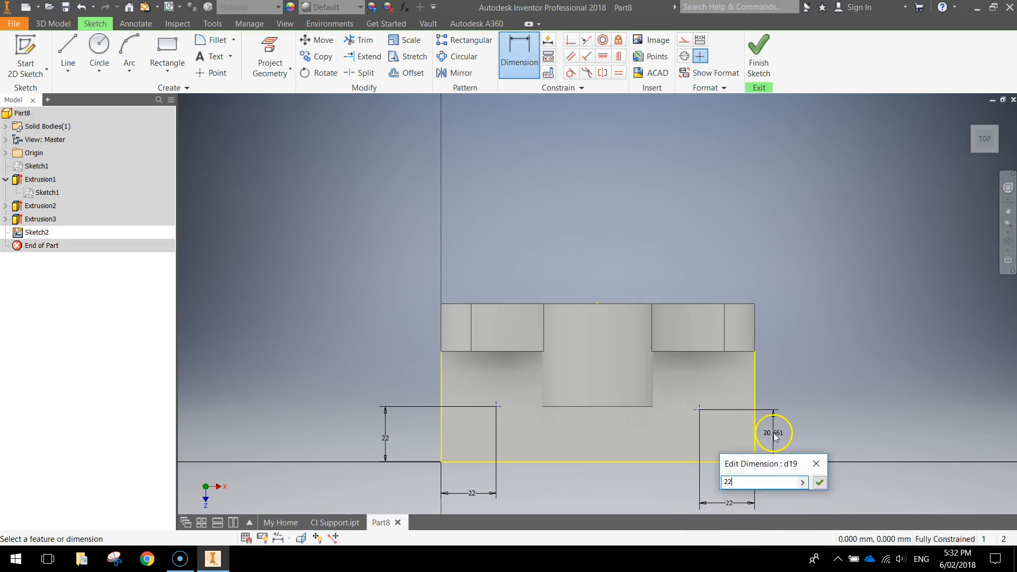
key("Return")
middle_click_drag(868, 429, 848, 334)
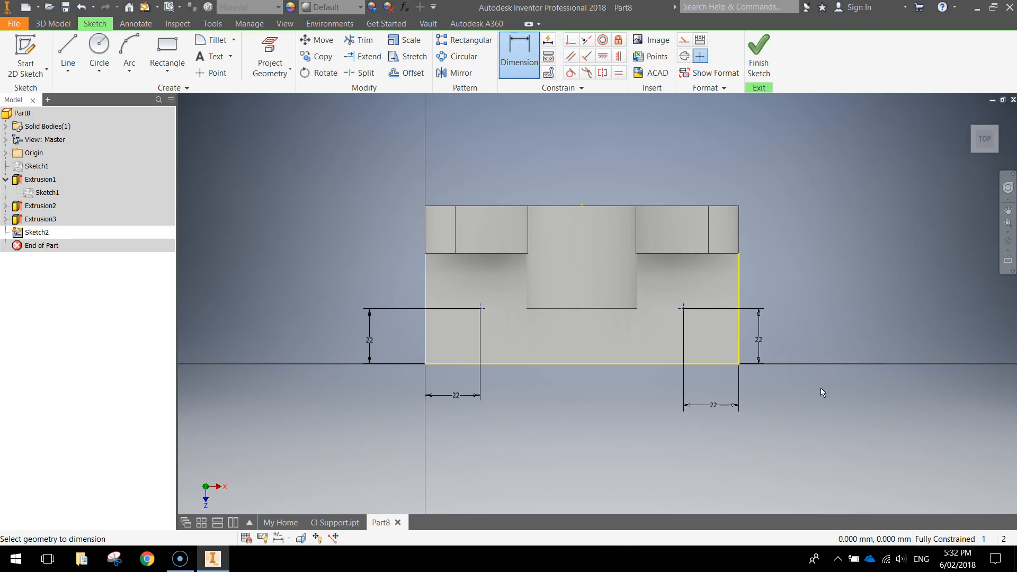
left_click(759, 53)
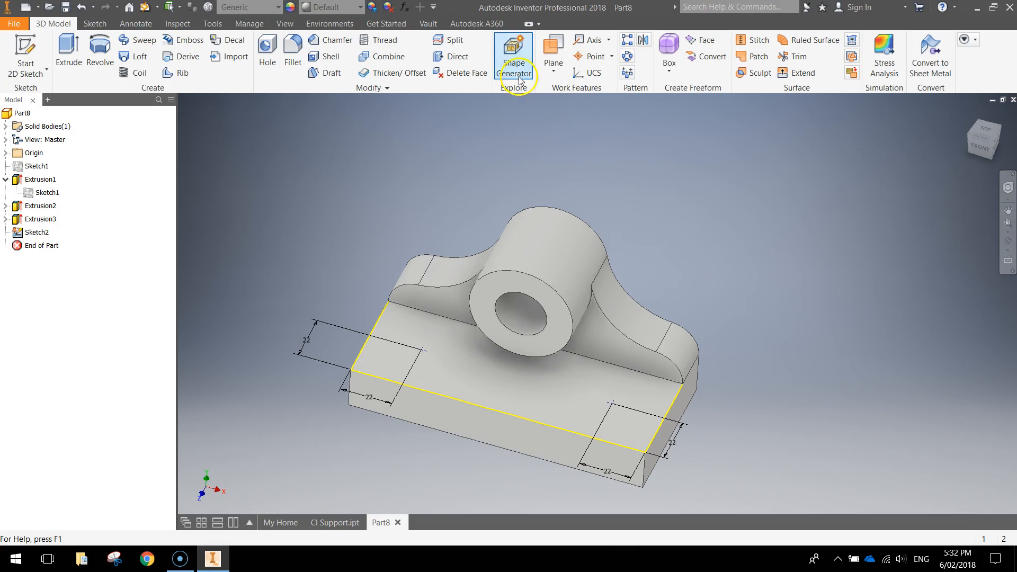
Step: Drill two 10 mm simple holes Through All at the Sketch2 points
left_click(266, 48)
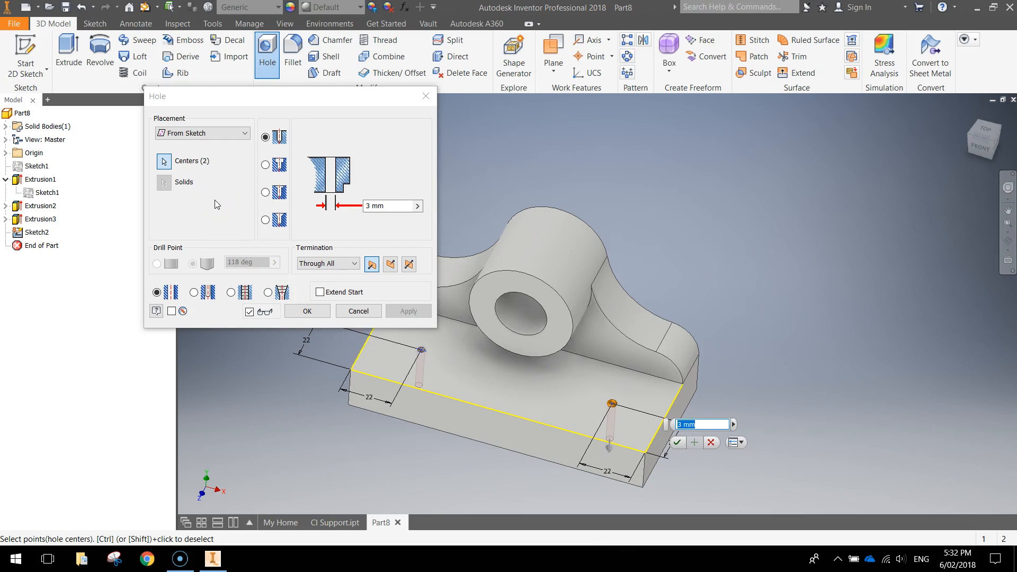
left_click(395, 211)
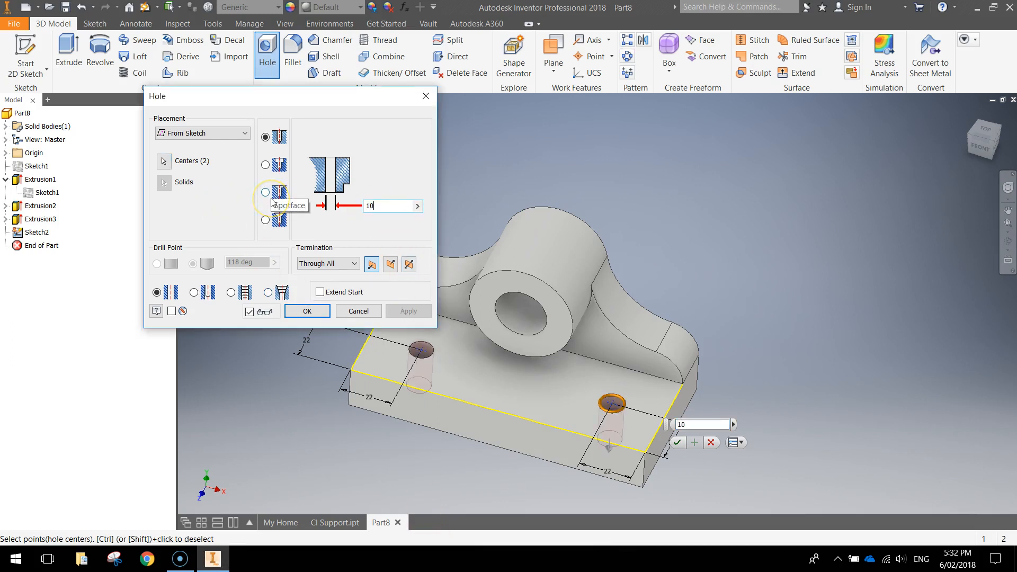
left_click(266, 139)
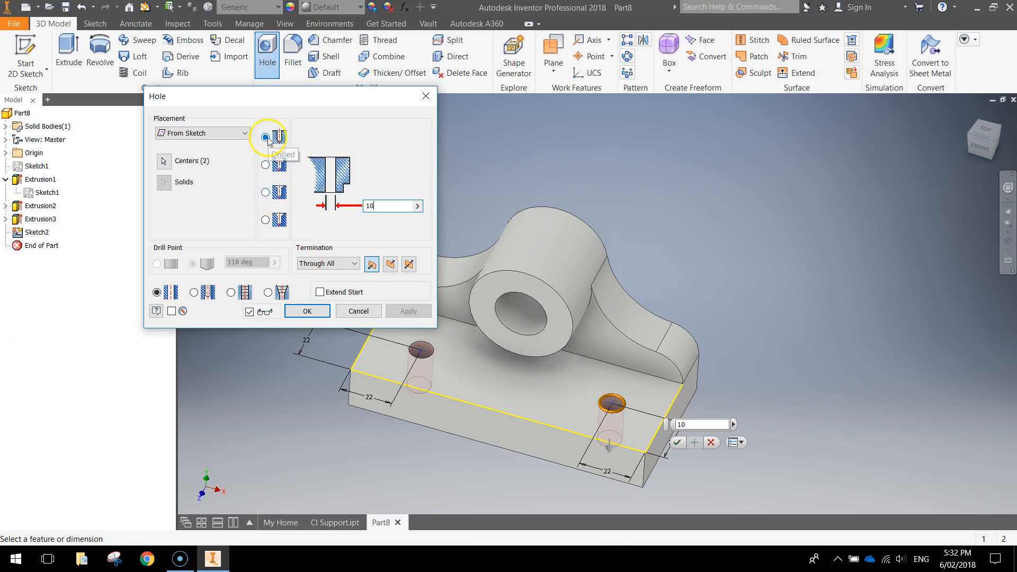
left_click(165, 273)
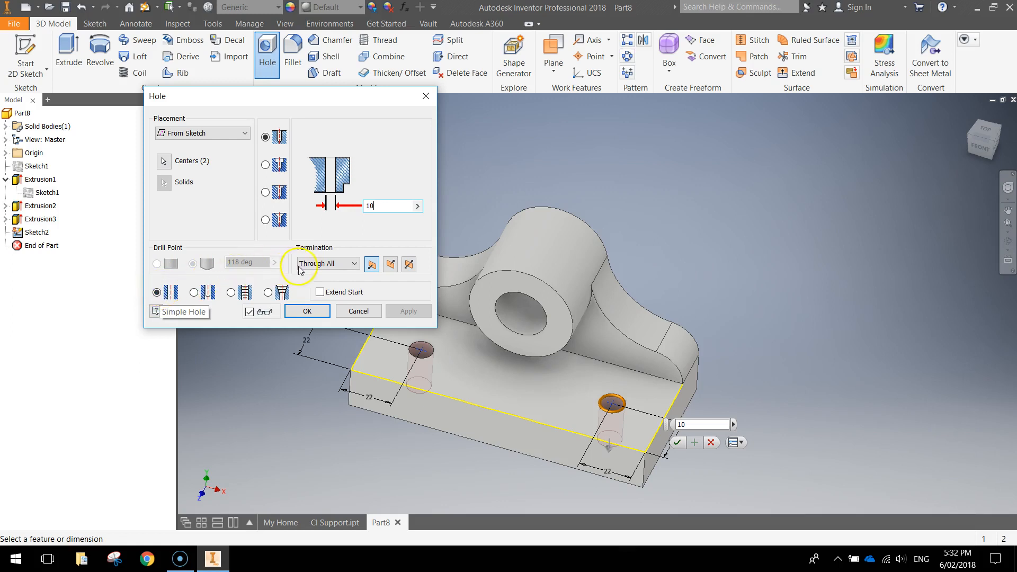
left_click(321, 264)
left_click(321, 285)
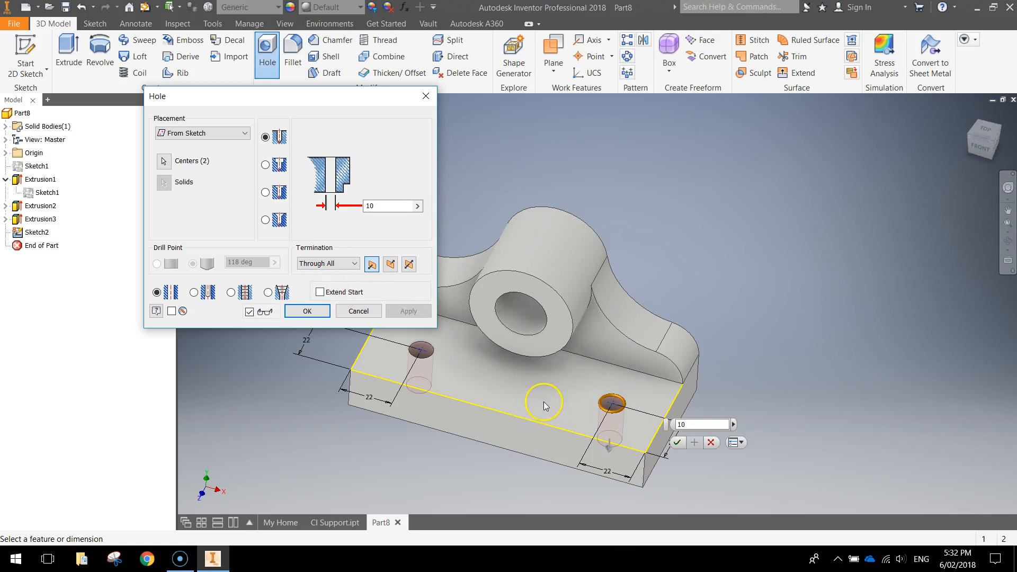
left_click(307, 311)
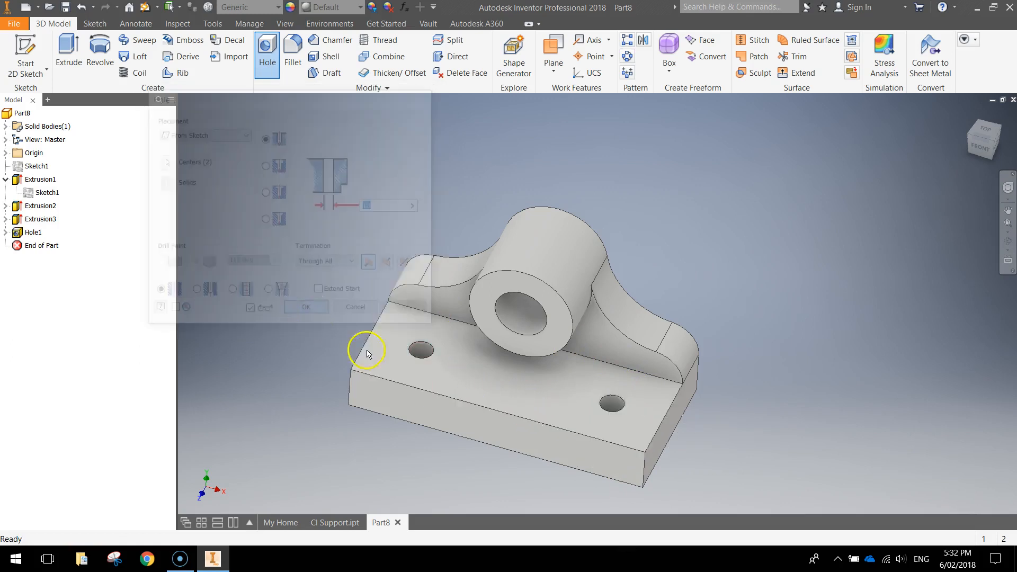
Step: Orbit and zoom to inspect the drilled base from below and the front, then launch Fillet
middle_click_drag(545, 379, 591, 359, "shift")
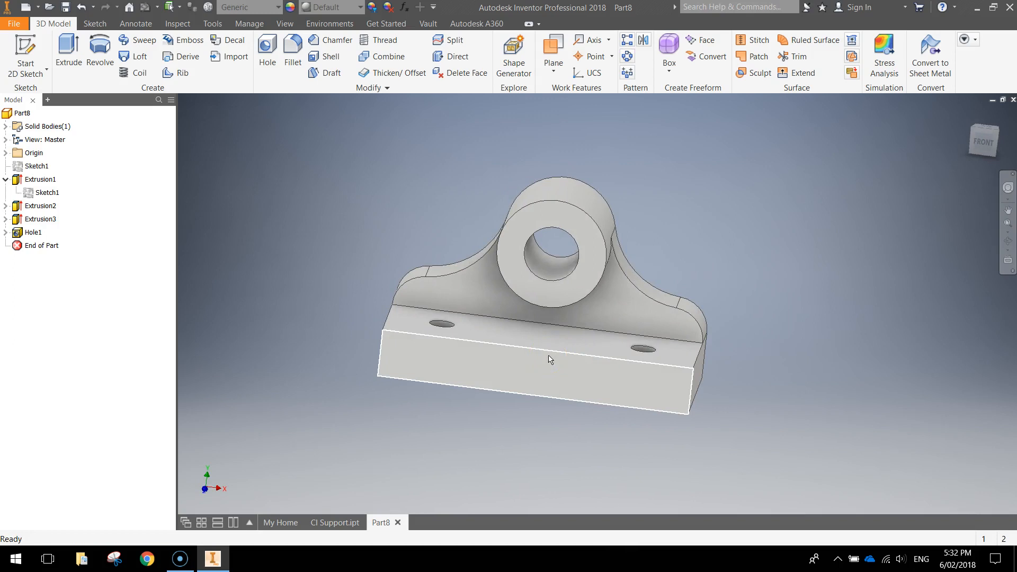
left_click(566, 374)
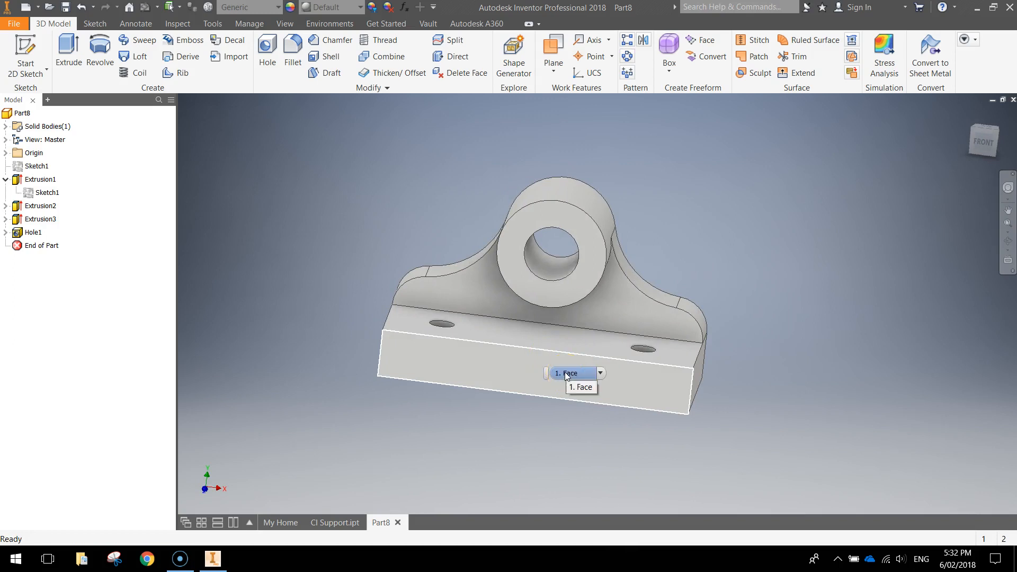
left_click(721, 472)
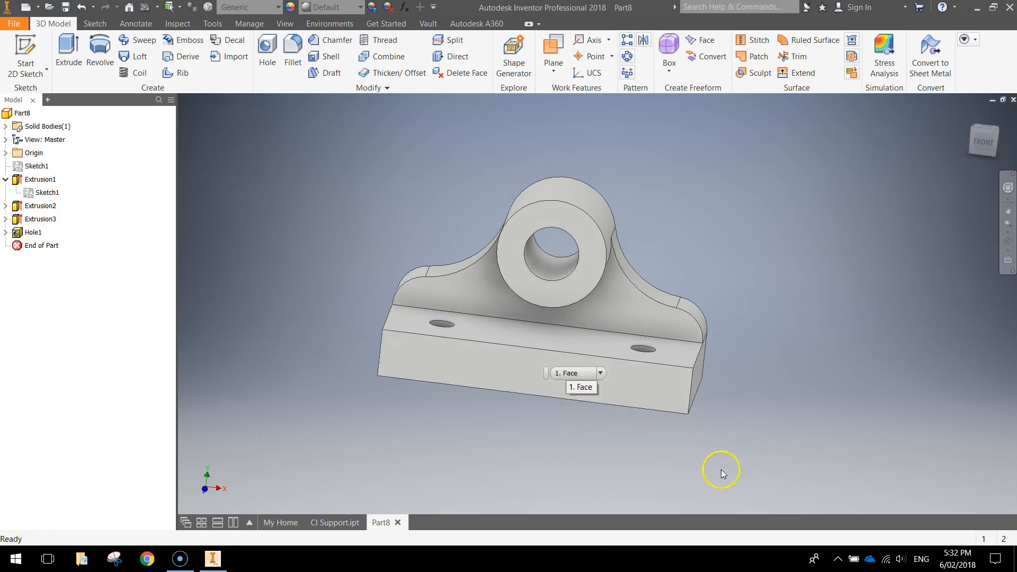
middle_click_drag(746, 418, 694, 414, "shift")
scroll(544, 394, "down", 1)
middle_click_drag(545, 393, 643, 391, "shift")
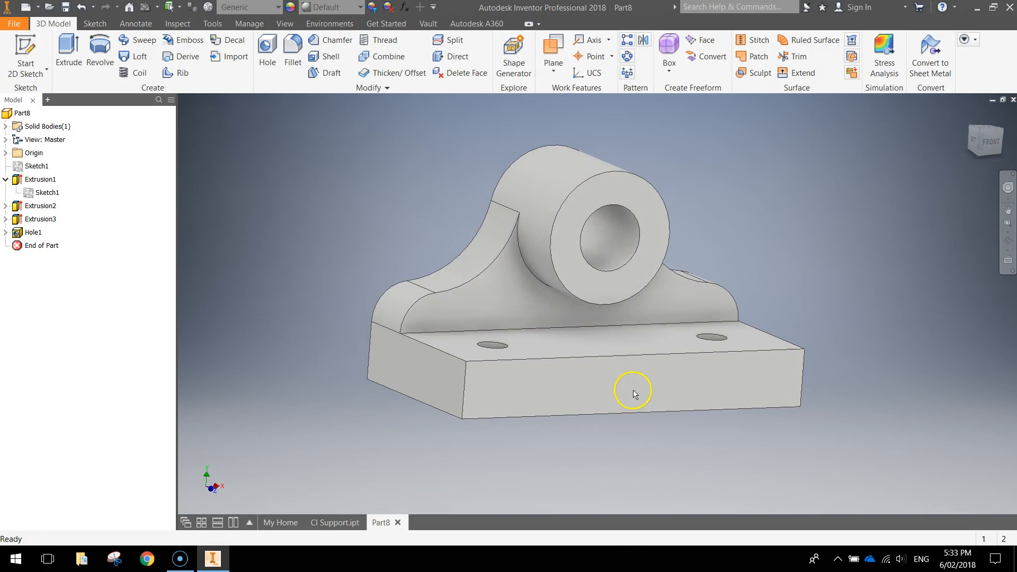
left_click(293, 52)
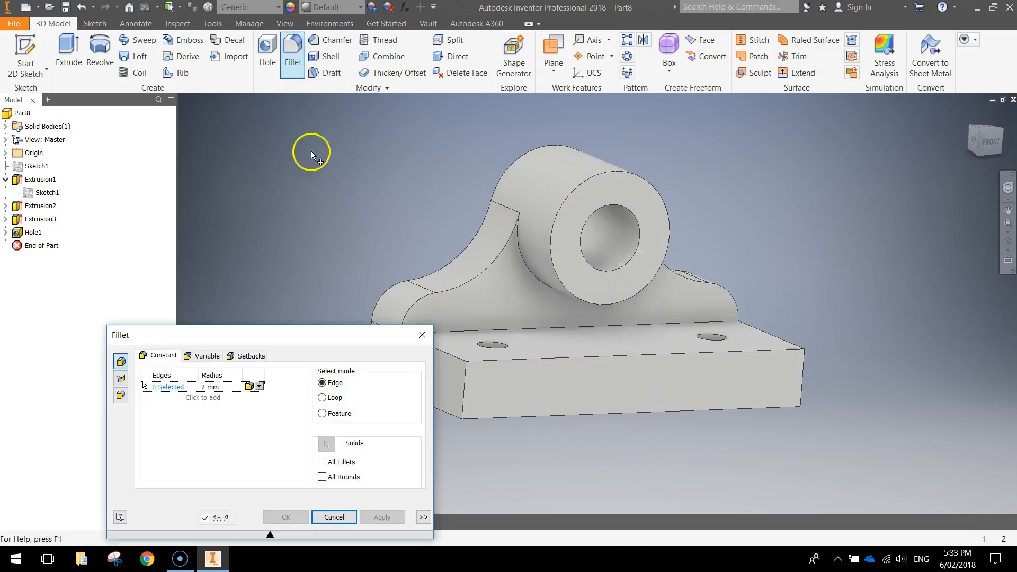
Step: Fillet the base's two front vertical corner edges with a 13 mm radius
left_click_drag(304, 345, 343, 164)
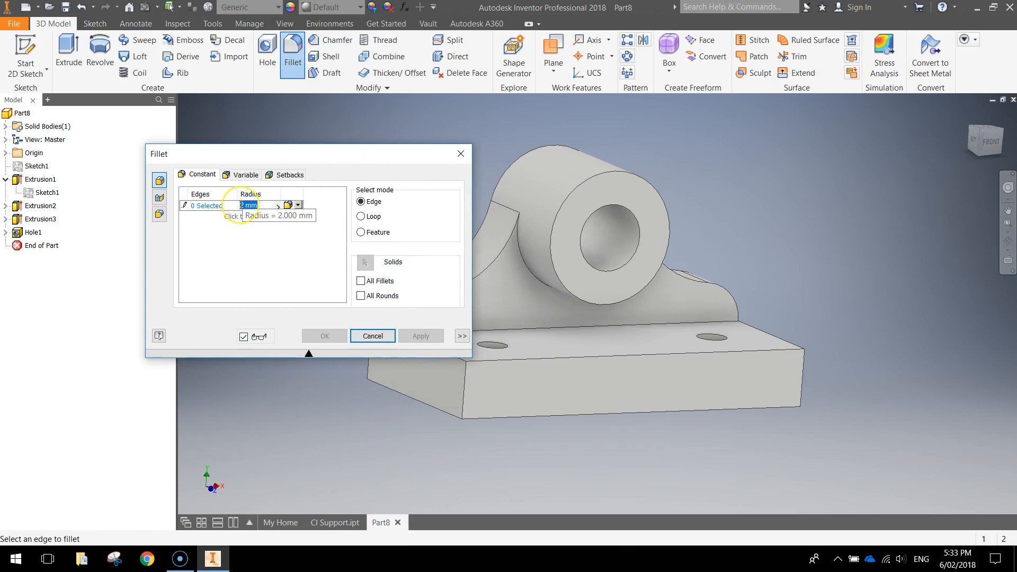
left_click_drag(279, 153, 209, 141)
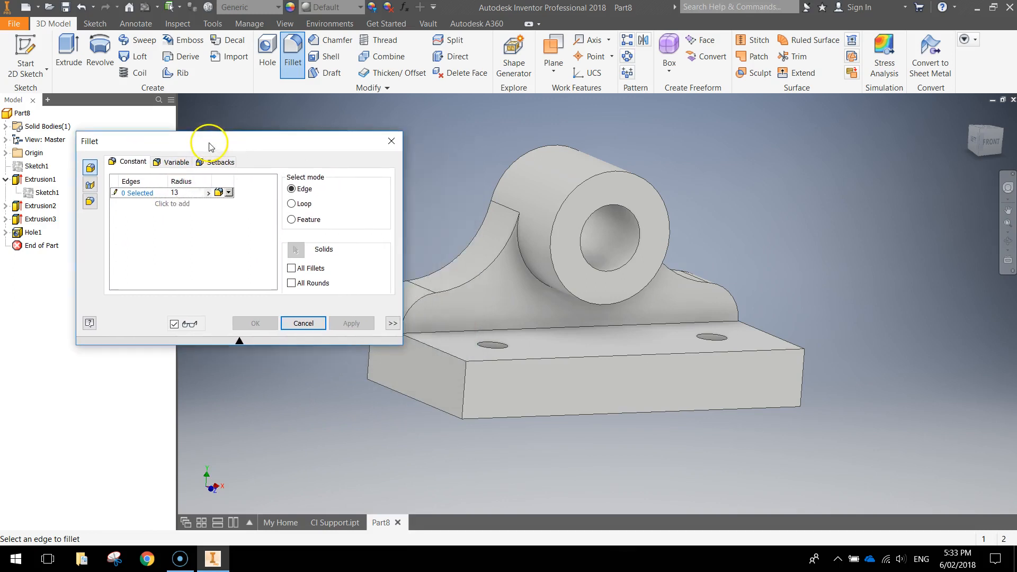
left_click(465, 395)
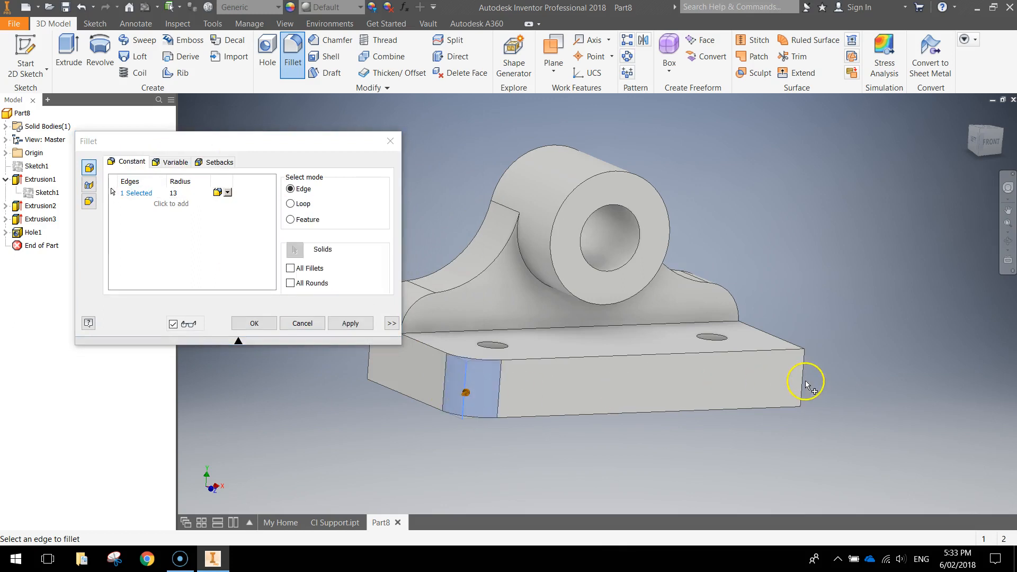
middle_click_drag(779, 409, 698, 407, "shift")
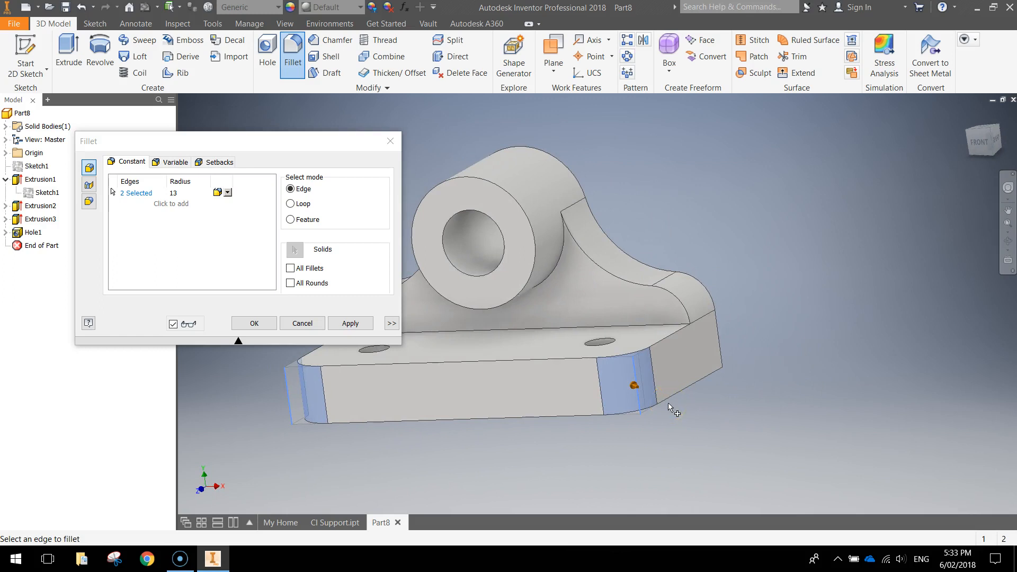
left_click(246, 323)
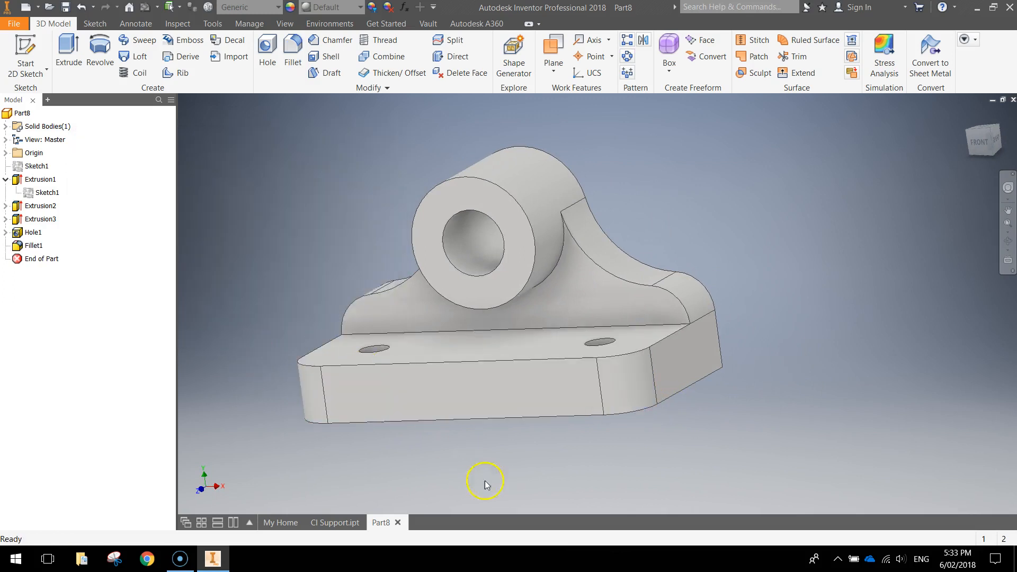
Step: Apply the Steel - Polished appearance from the Appearance Browser to the entire bracket
middle_click_drag(505, 422, 772, 370, "shift")
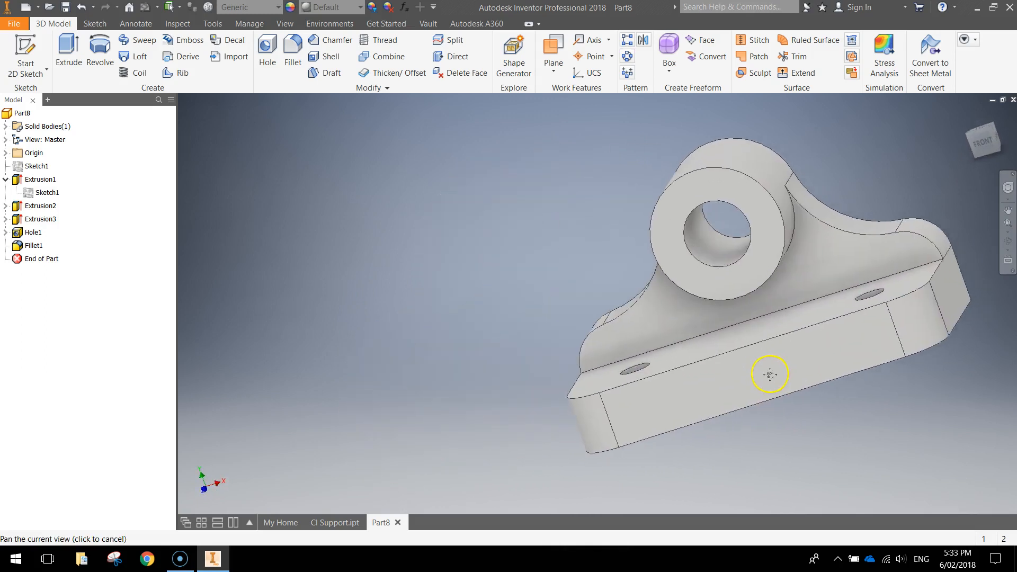
left_click(291, 7)
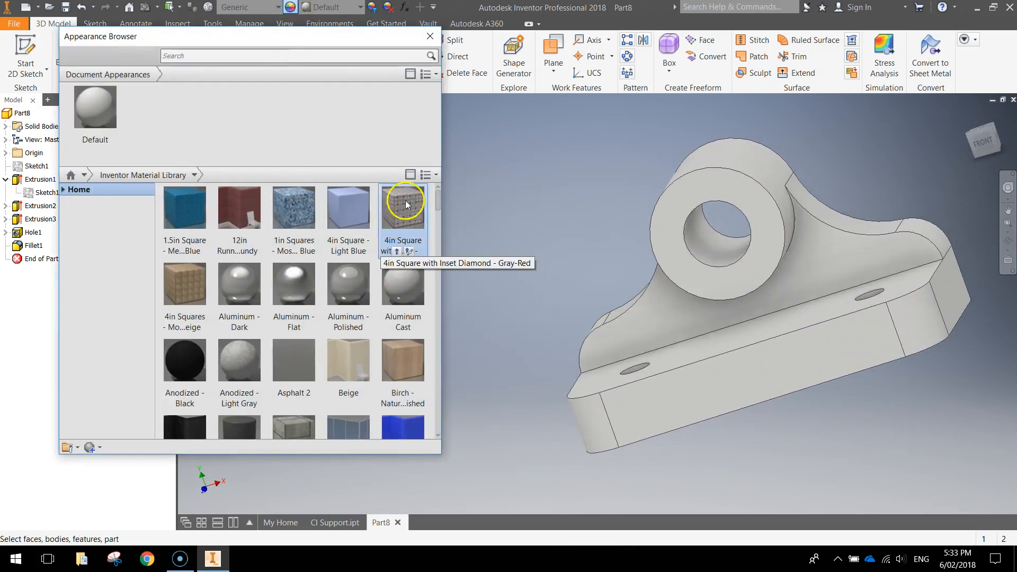
left_click_drag(438, 198, 456, 357)
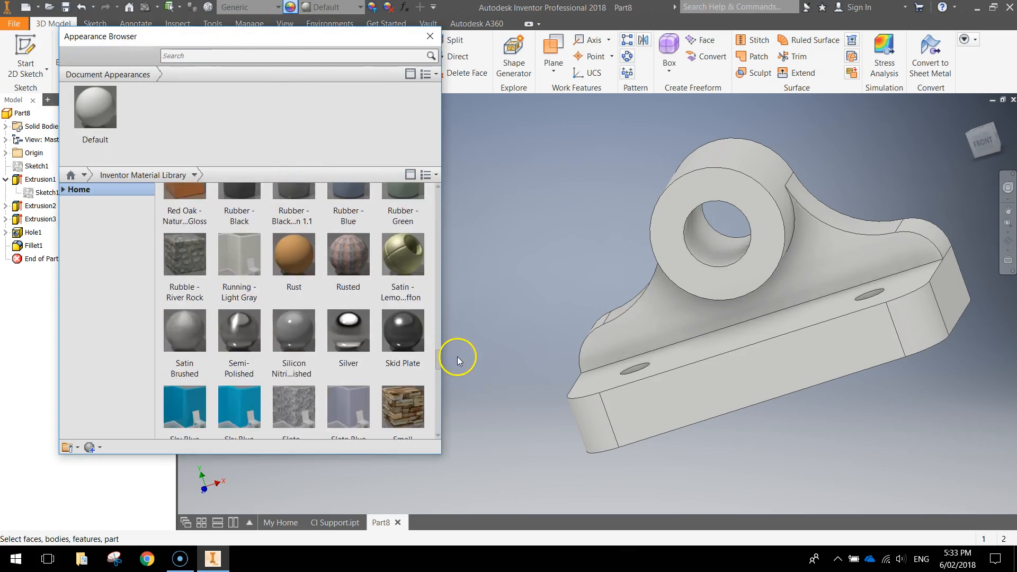
left_click_drag(510, 109, 1015, 530)
left_click_drag(440, 364, 444, 396)
left_click(388, 227)
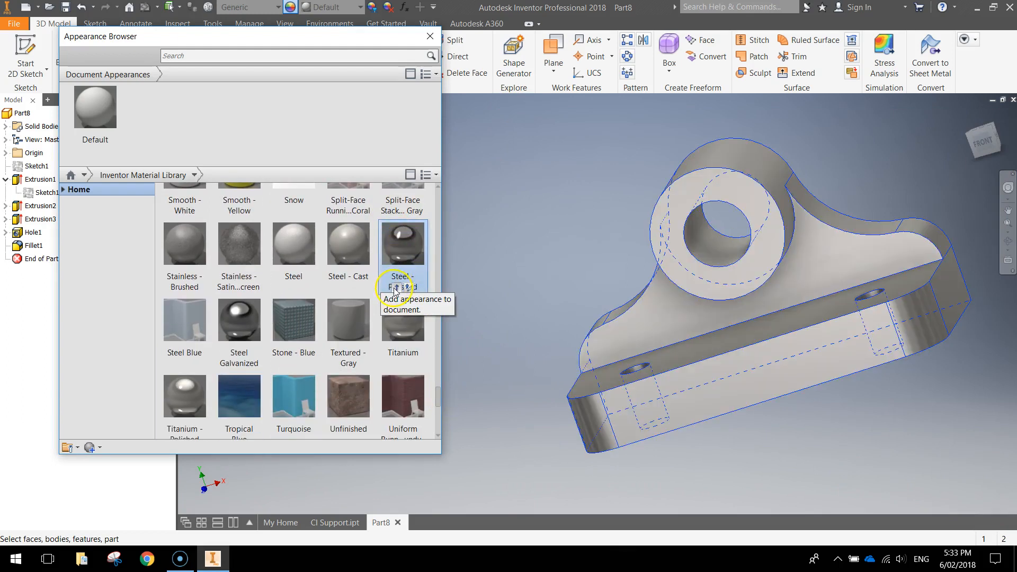
left_click(396, 289)
left_click(557, 252)
mouse_move(561, 280)
middle_mouse_down("shift")
mouse_move(631, 250)
mouse_move(642, 272)
mouse_move(553, 267)
middle_mouse_up("shift")
left_click(430, 36)
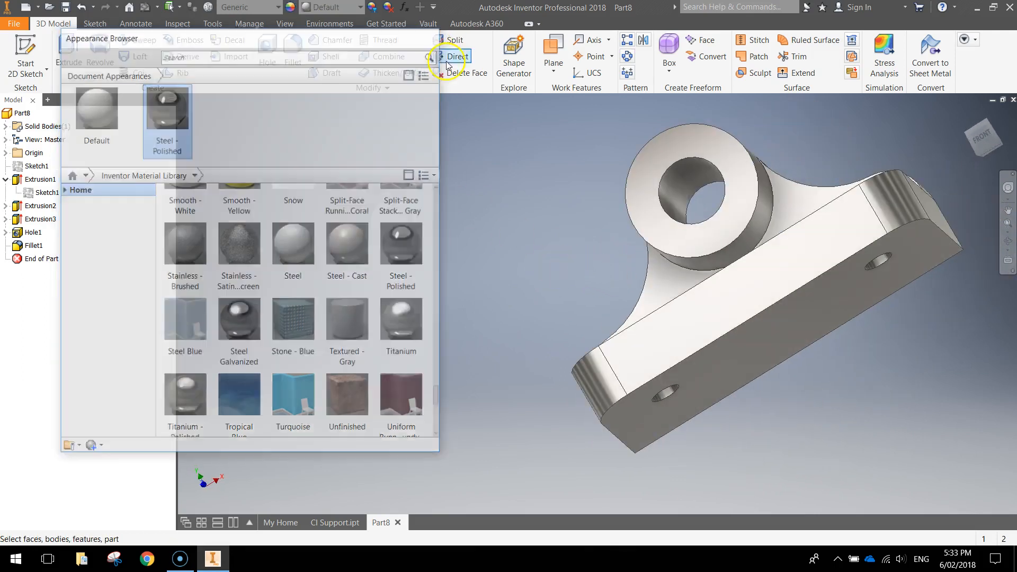
middle_click_drag(772, 341, 546, 145)
Step: Switch the model's visual style to Realistic
left_click(284, 23)
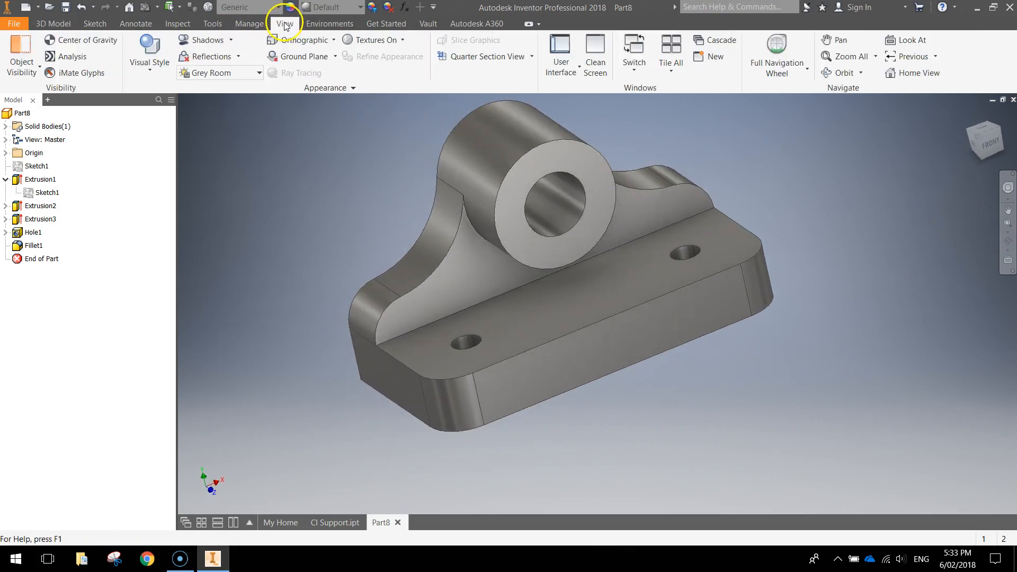
left_click(166, 57)
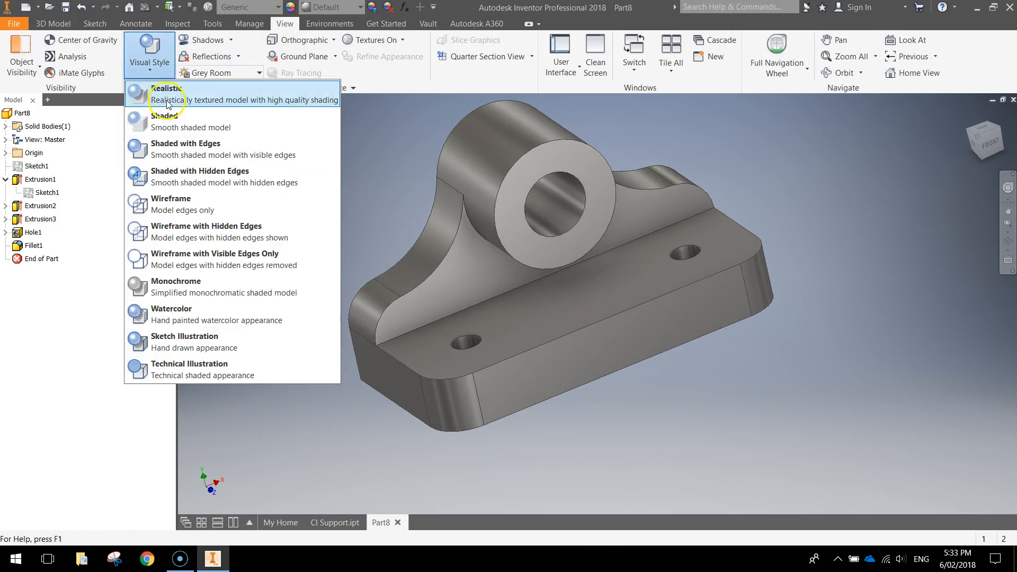
left_click(139, 97)
Step: Orbit the polished bracket to a front-facing view with the boss face-on
middle_click_drag(562, 376, 498, 377, "shift")
middle_click_drag(572, 357, 620, 363, "shift")
mouse_move(787, 390)
middle_mouse_down("shift")
mouse_move(811, 371)
mouse_move(835, 399)
mouse_move(776, 394)
mouse_move(784, 383)
middle_mouse_up("shift")
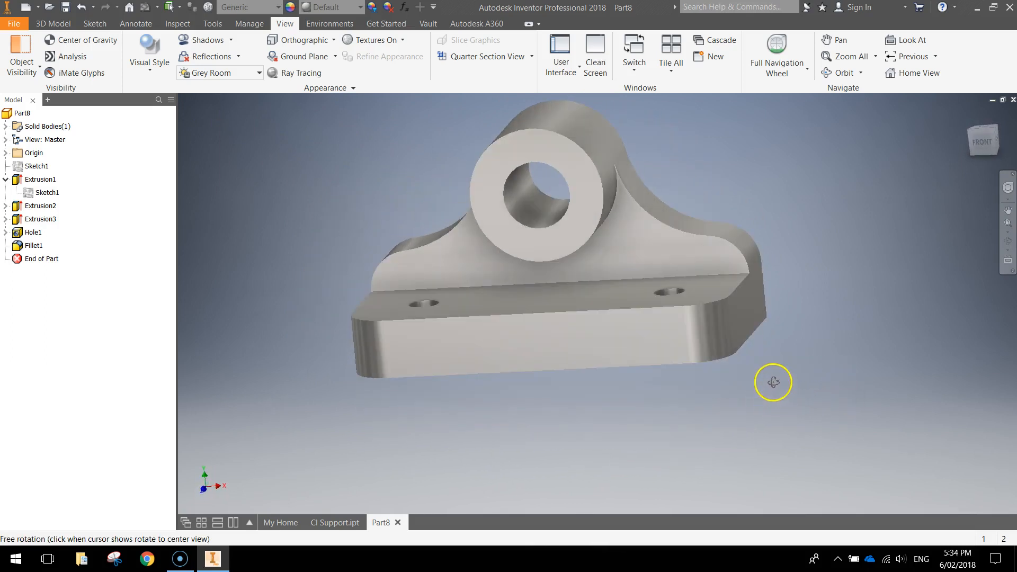